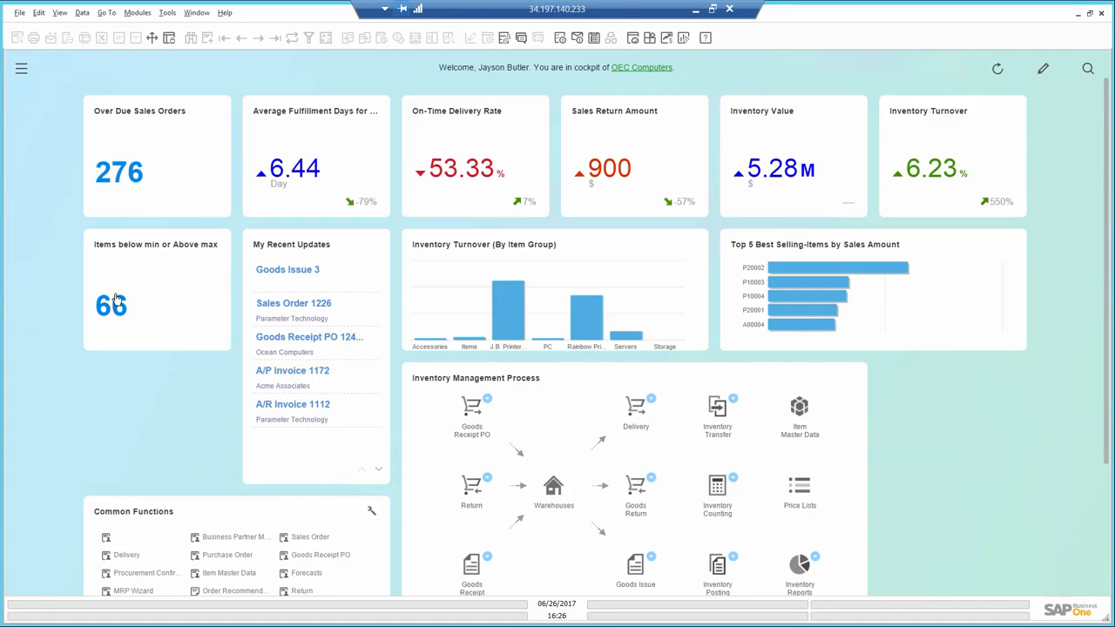
Review all three pages of the detailed results for items below minimum or above maximum, and close the list.
click(114, 304)
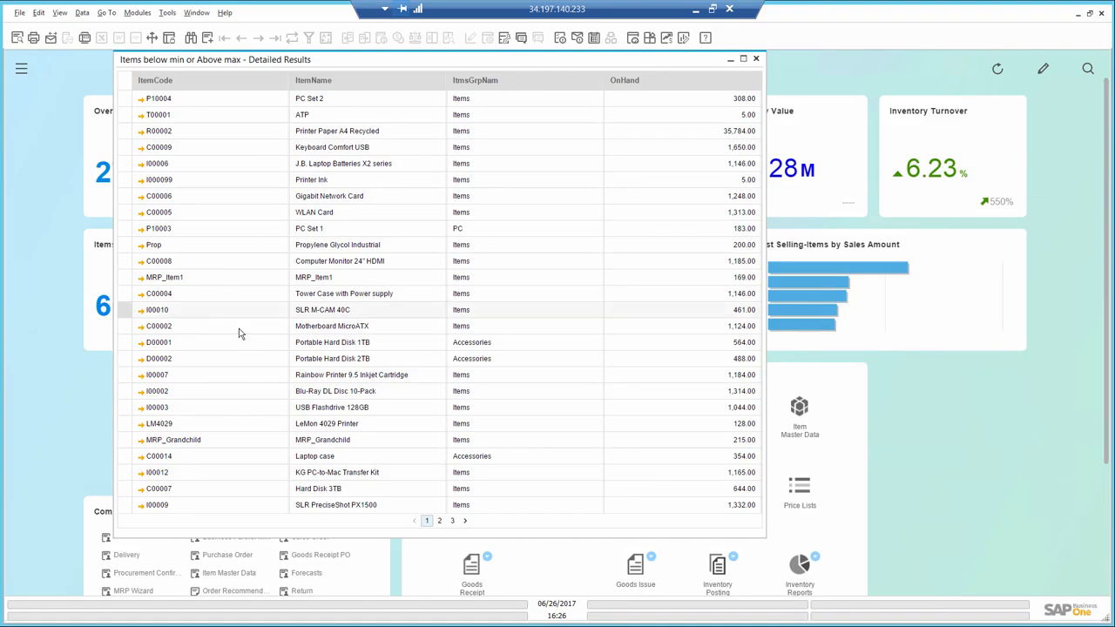
click(439, 520)
click(452, 520)
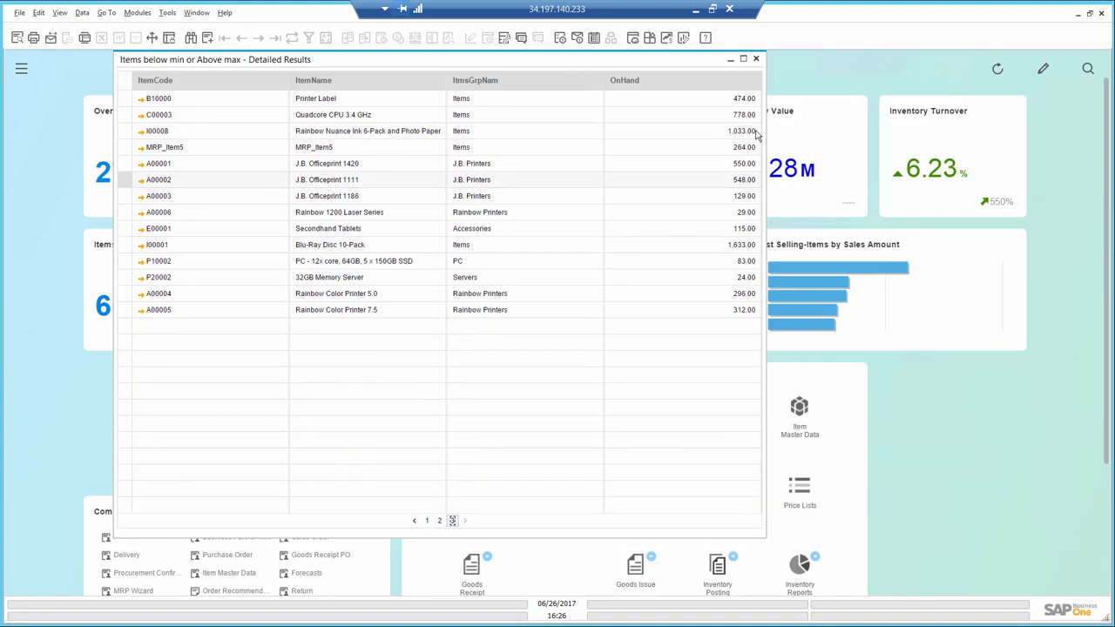
click(755, 58)
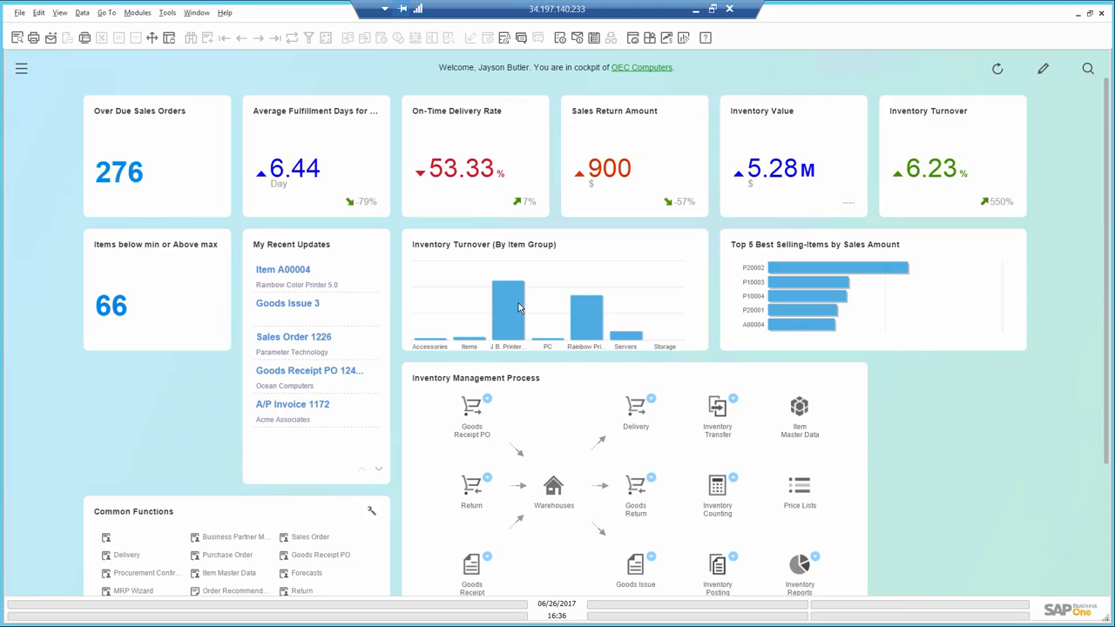
Drill down from the Rainbow Printers bar of the inventory turnover chart to its items and open the master data of item A00004.
mouse_move(440, 341)
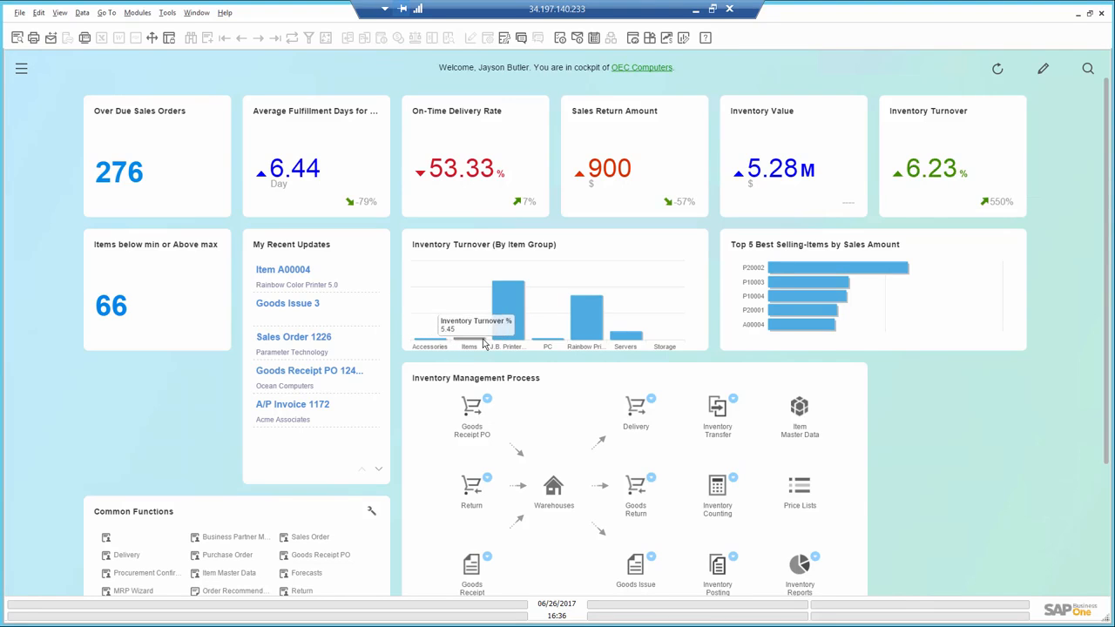
mouse_move(502, 343)
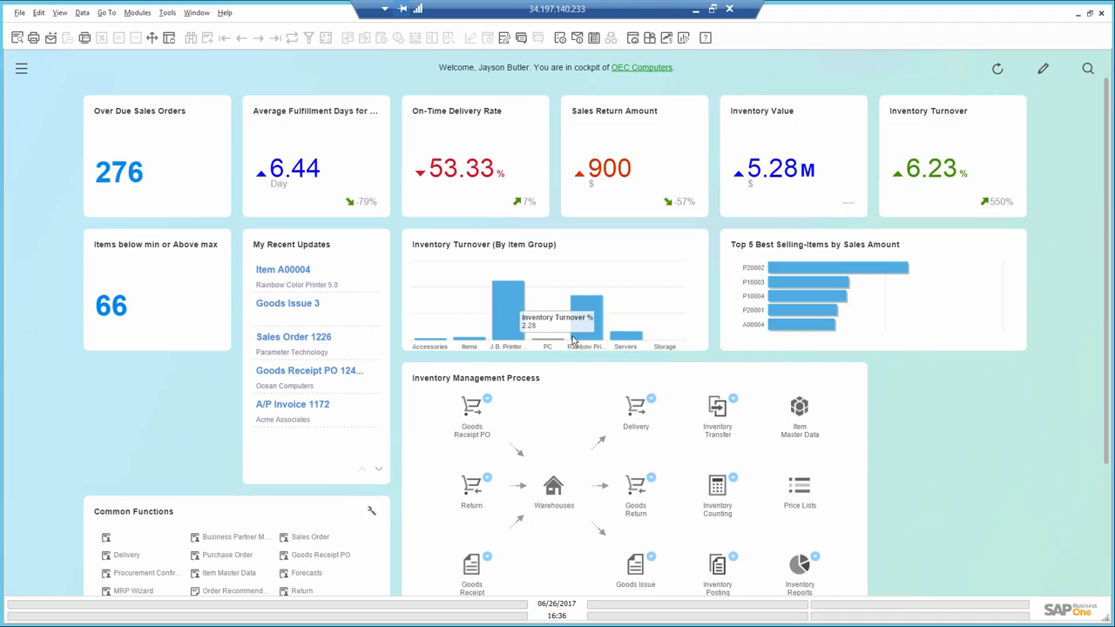
mouse_move(584, 334)
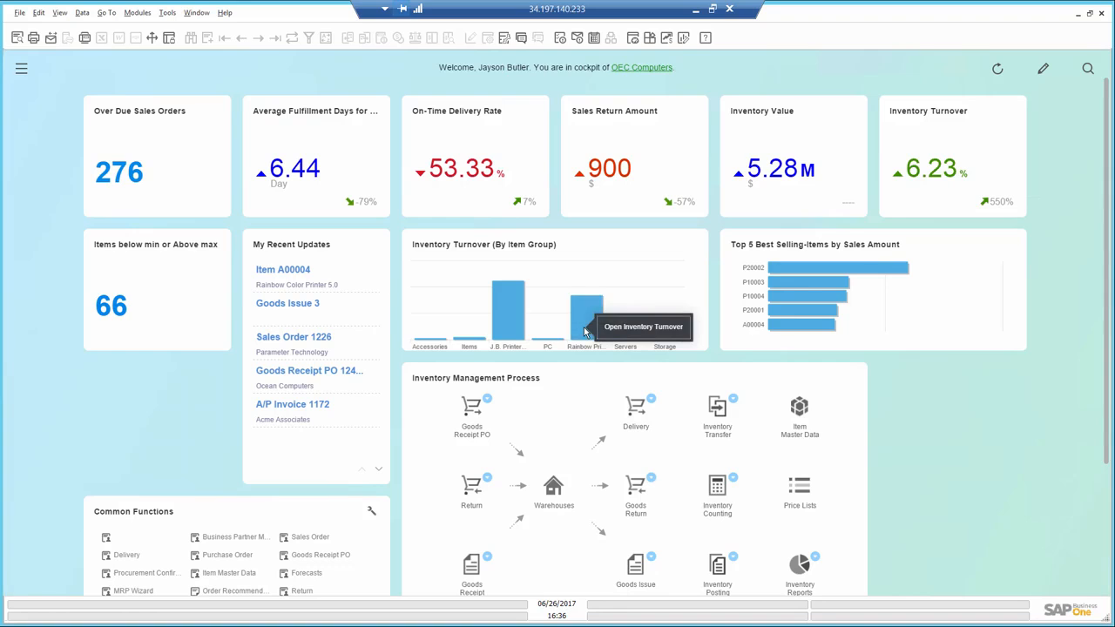
click(612, 337)
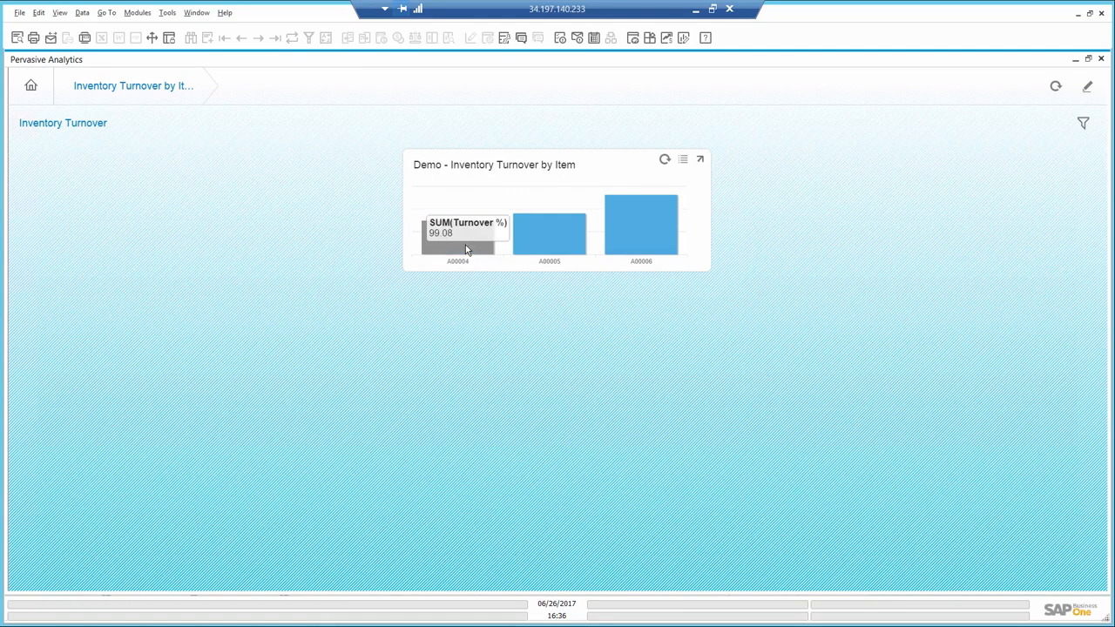
click(465, 250)
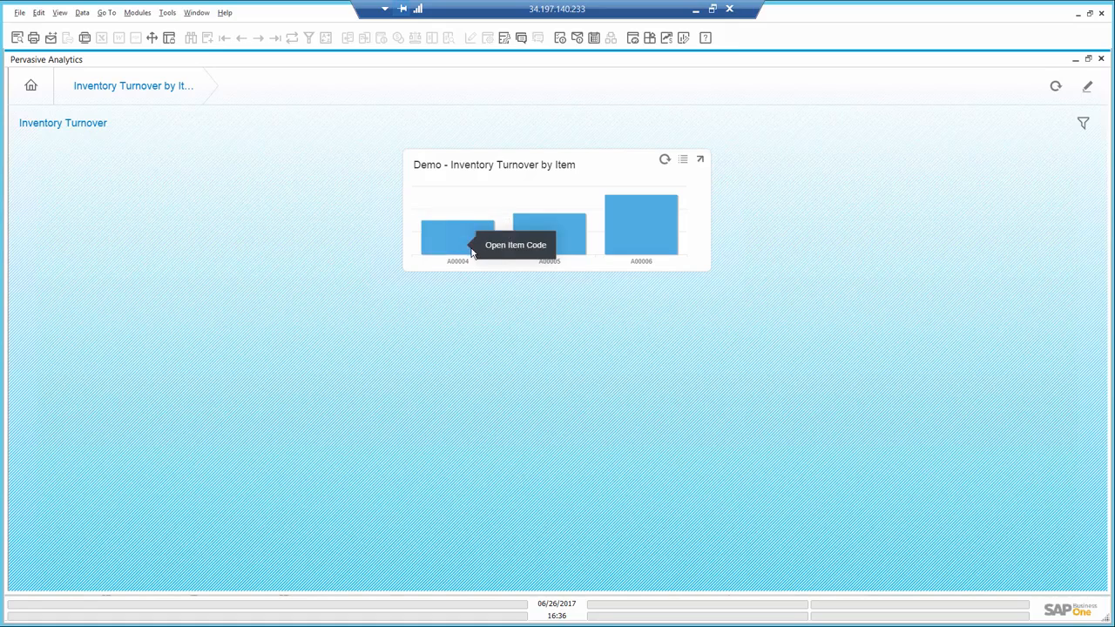
click(501, 259)
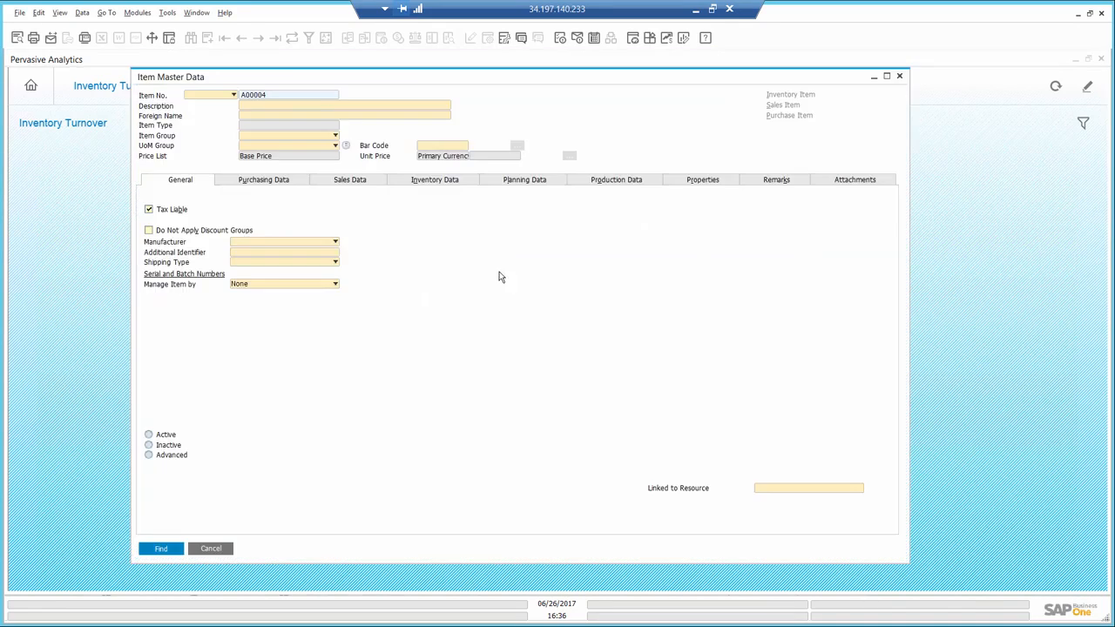
Set the item's minimum inventory in warehouse 01 to 20 in its inventory data.
click(452, 182)
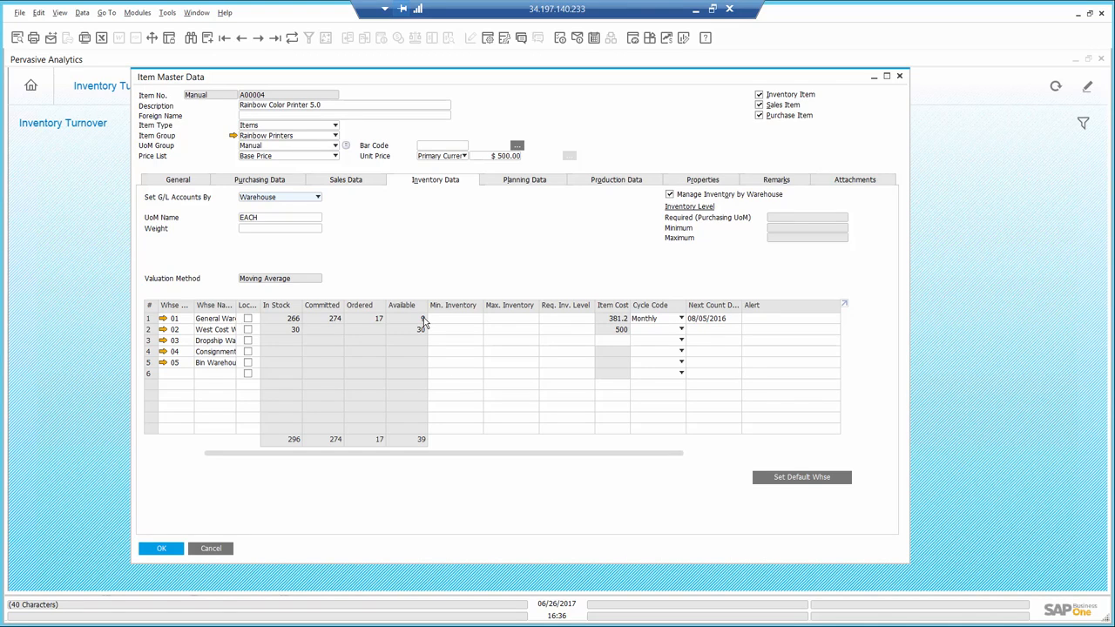
click(451, 320)
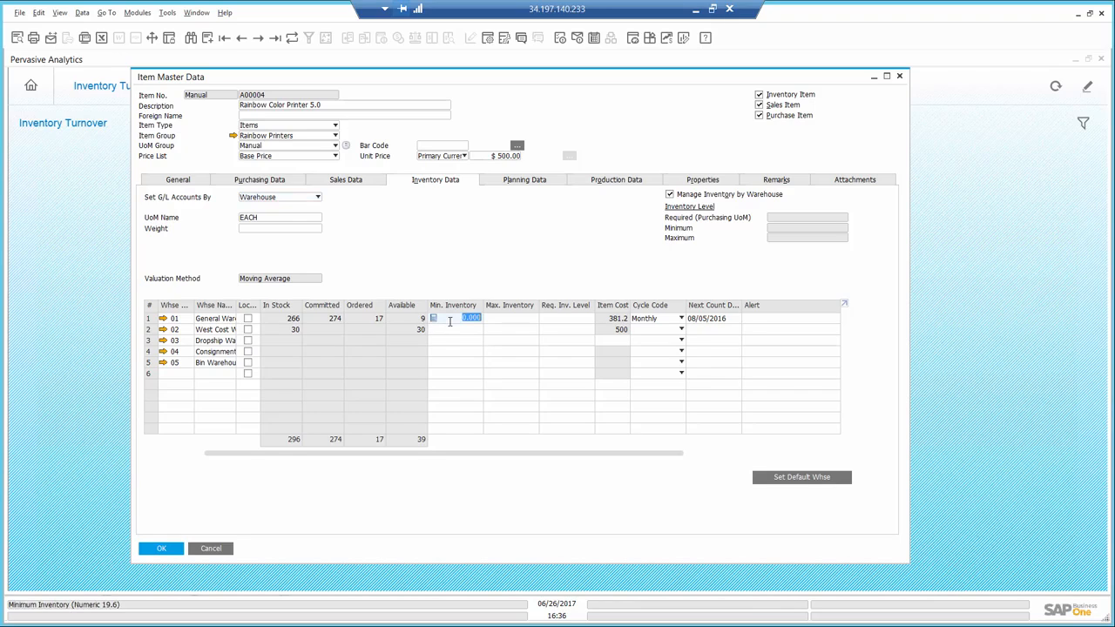
text(20)
Set the item's planning lead time to 3 days and order multiple to 5, update the record and return to the cockpit.
click(526, 180)
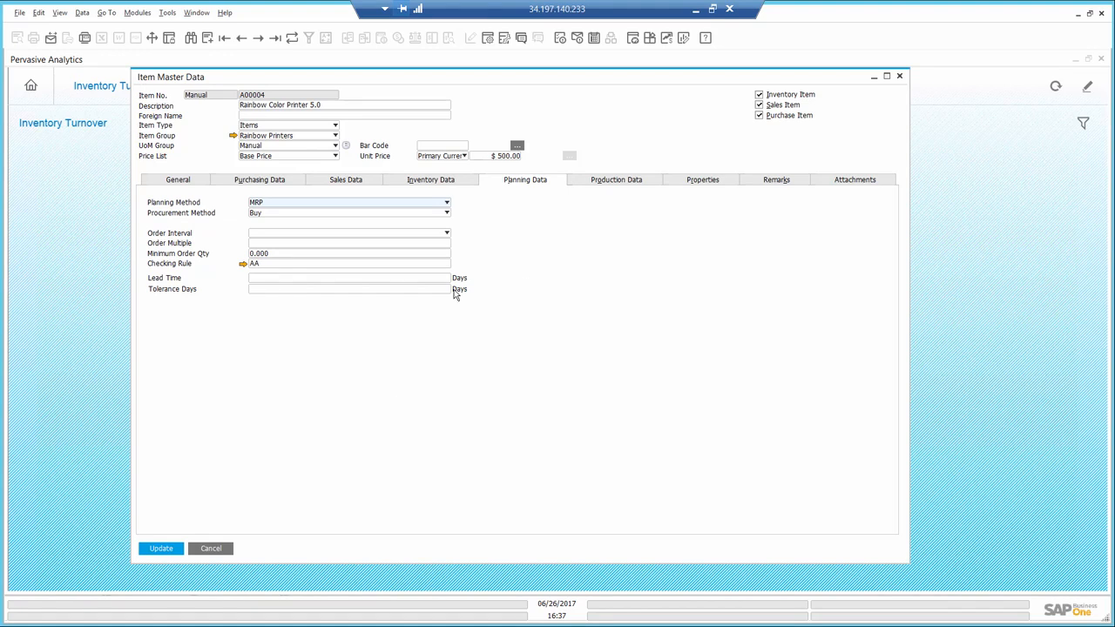
click(275, 279)
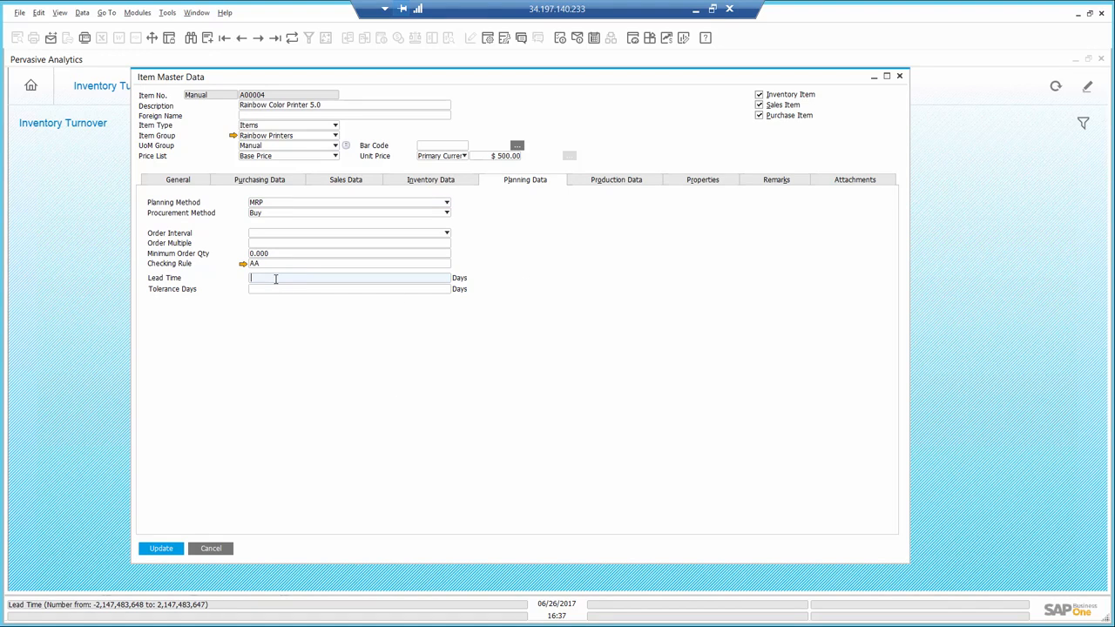
text(3)
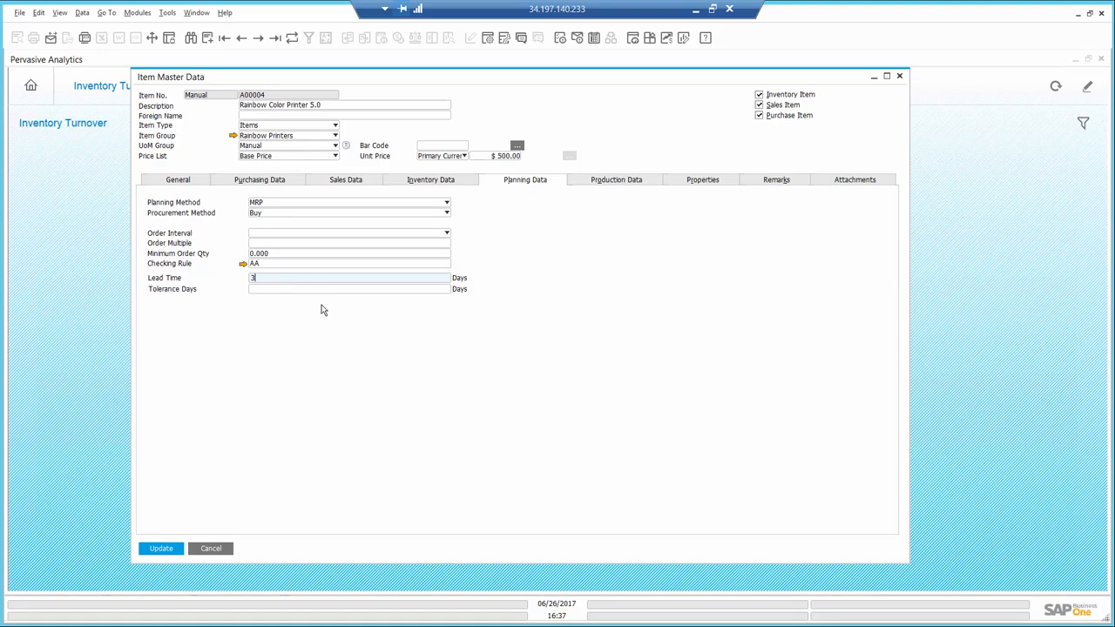
click(258, 244)
text(5)
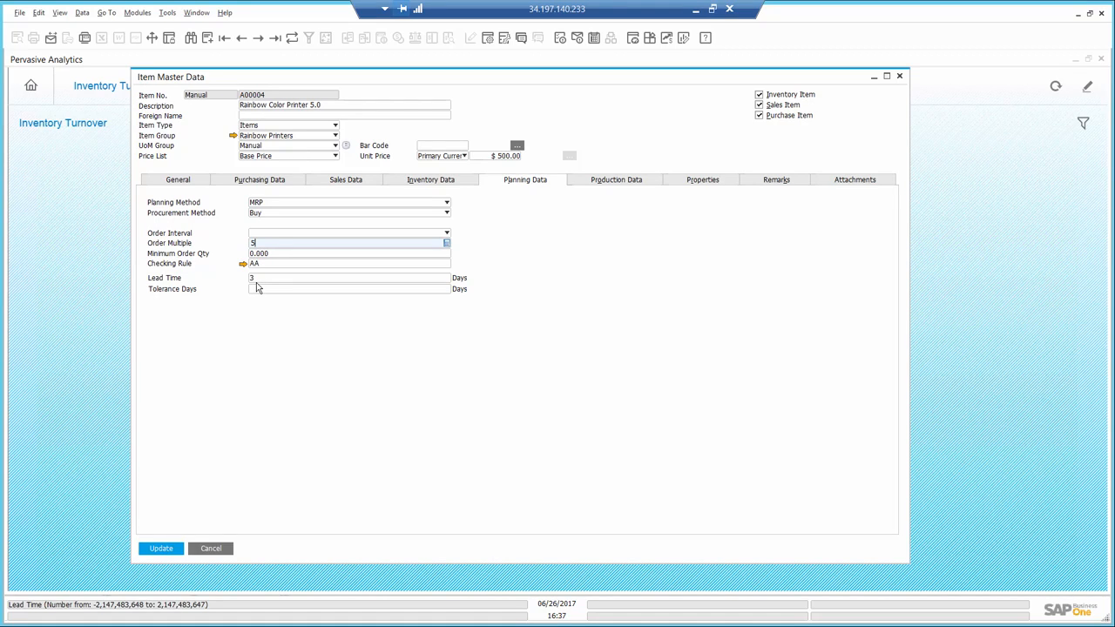
click(160, 549)
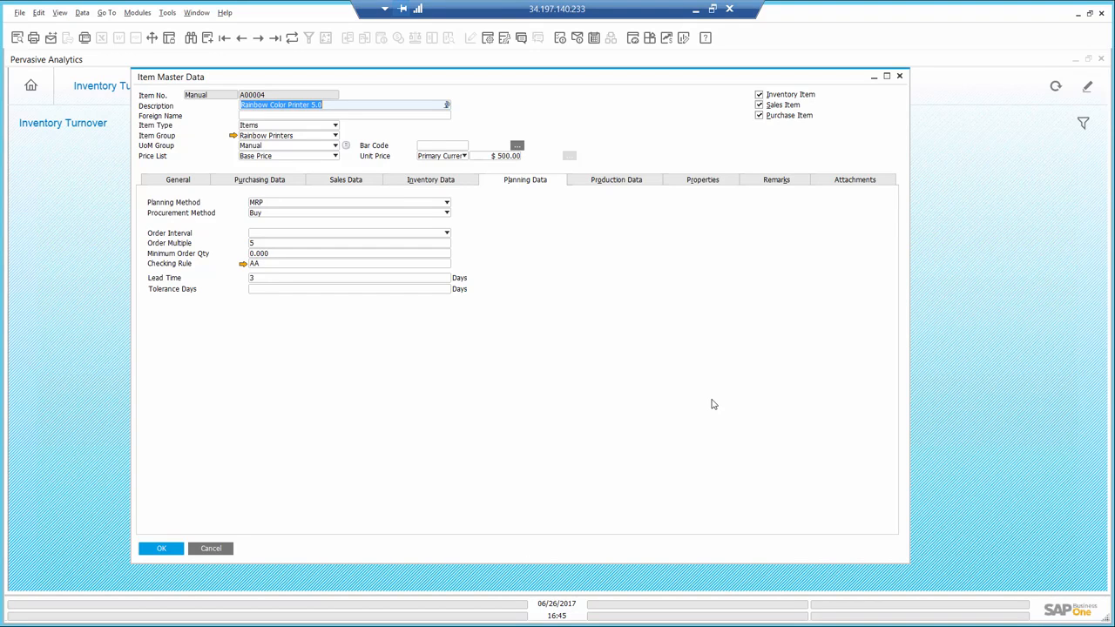
click(206, 549)
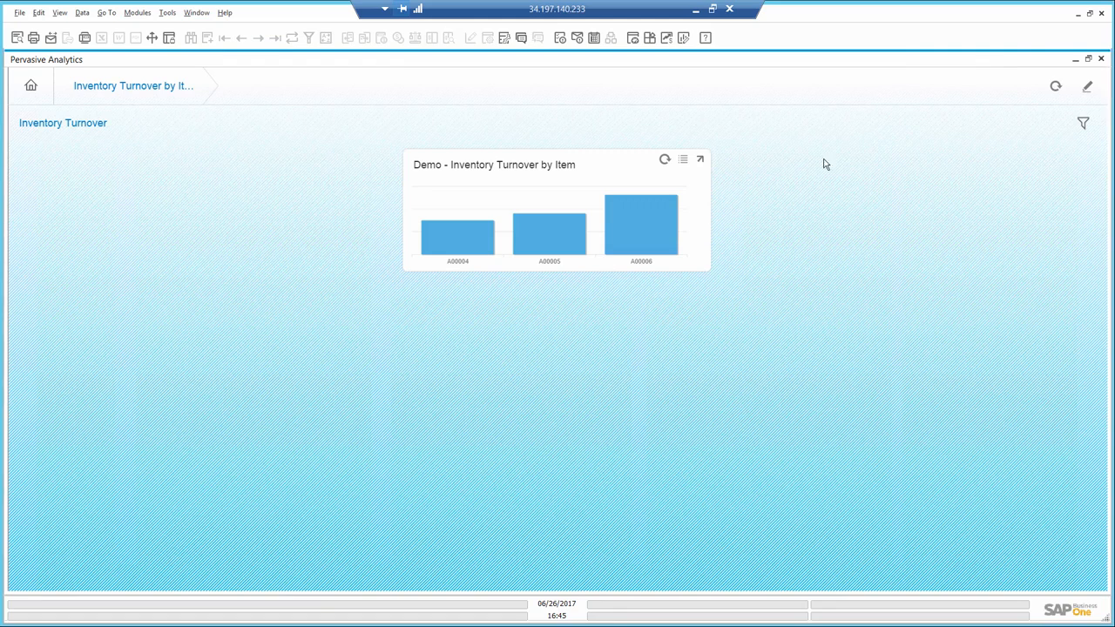
click(1101, 59)
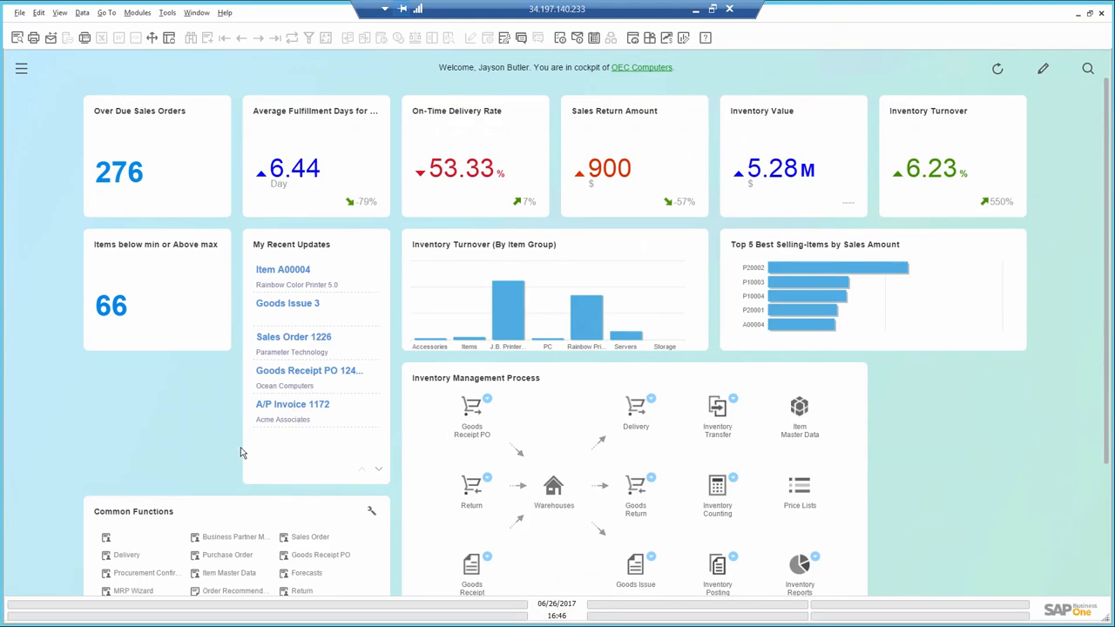
Start a new forecast with code "Rainbow printers" and name "Rainbow printers sales", keeping the monthly view and default dates.
scroll(892, 464, down, 1)
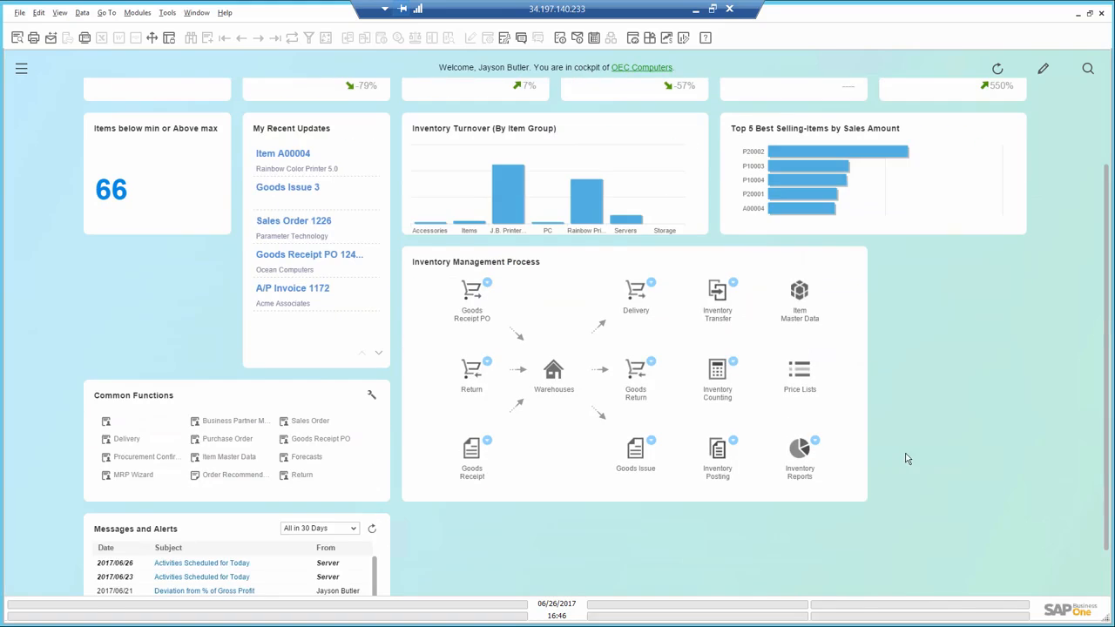
click(307, 458)
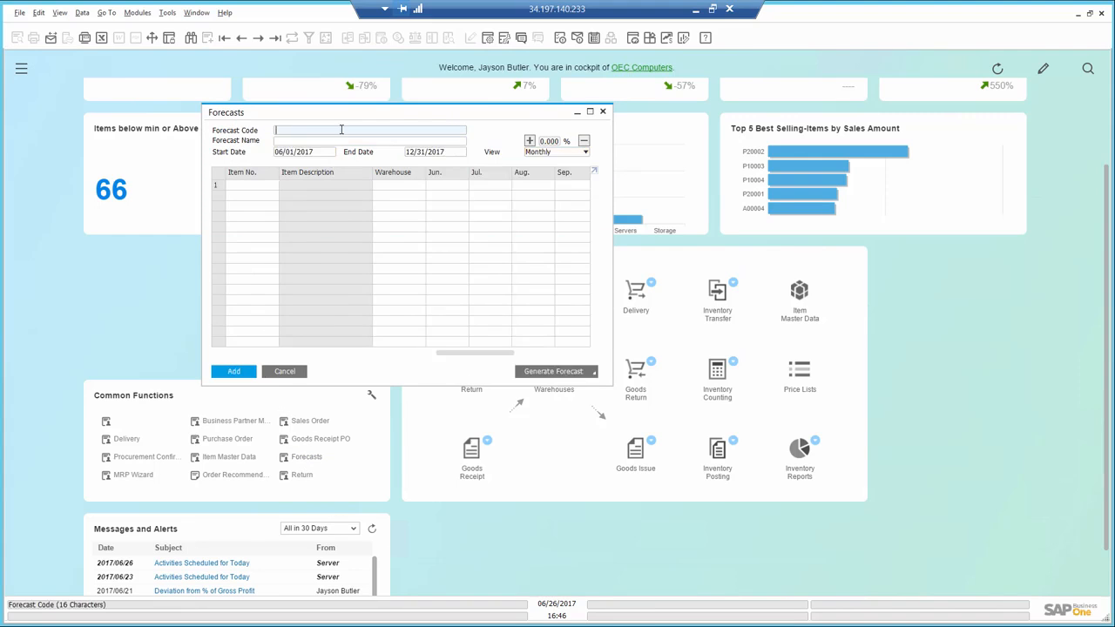
text(Rainbow printers)
key(Tab)
text(Rainbow printers sales)
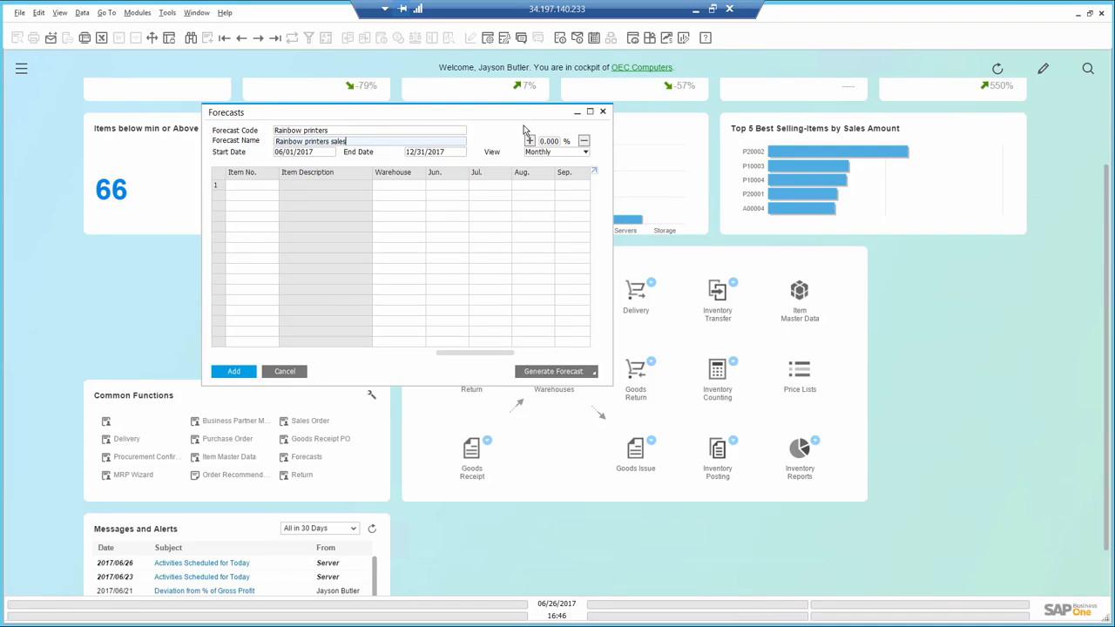
click(551, 153)
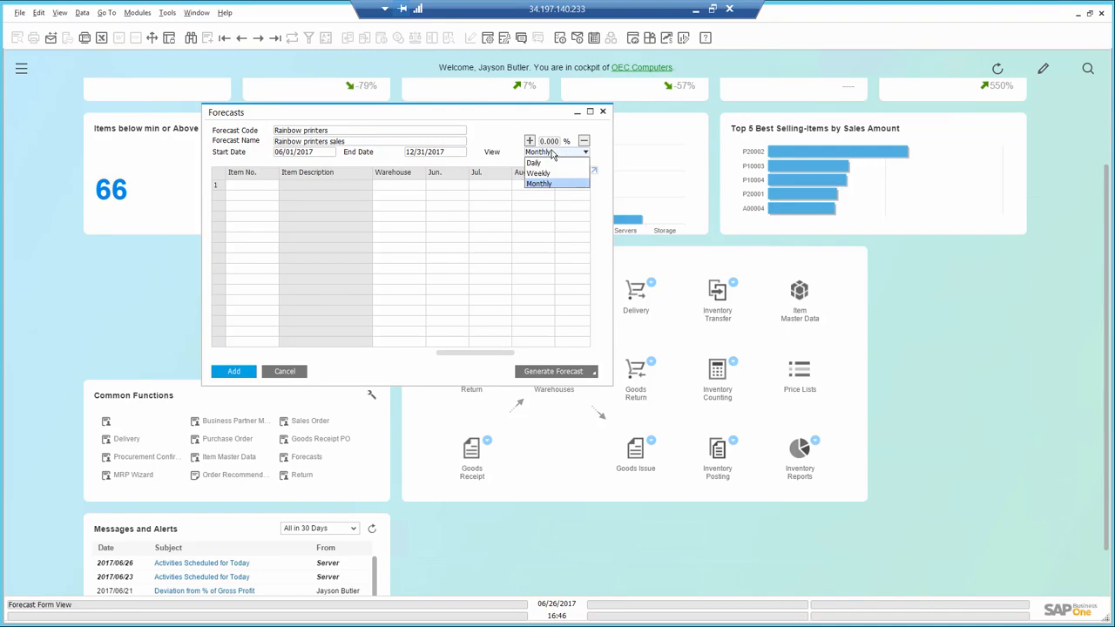
click(552, 153)
click(445, 152)
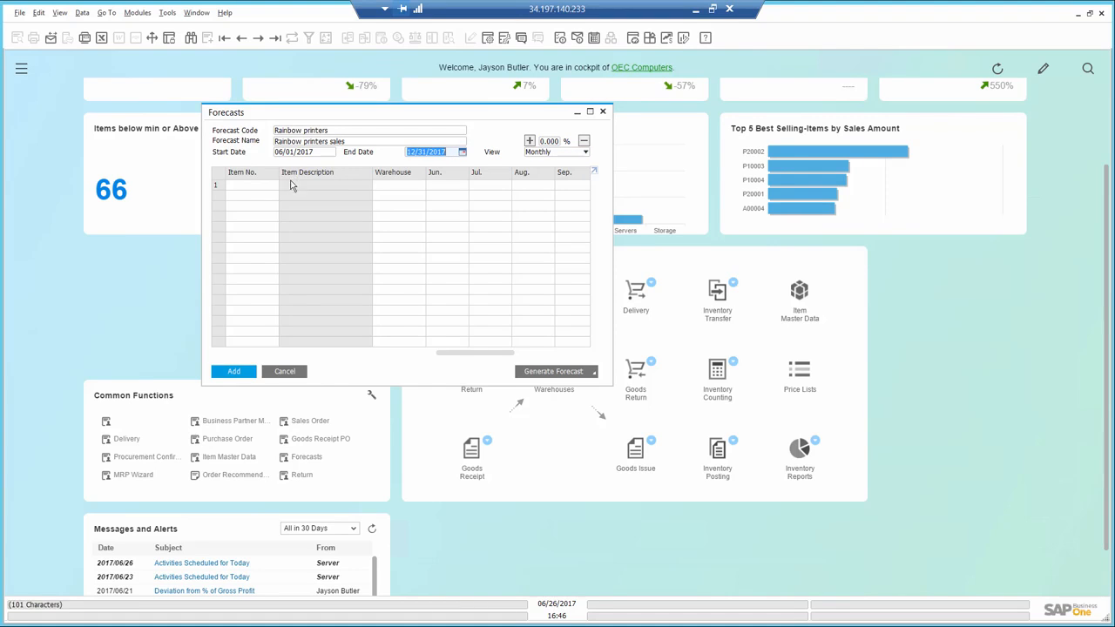
click(336, 186)
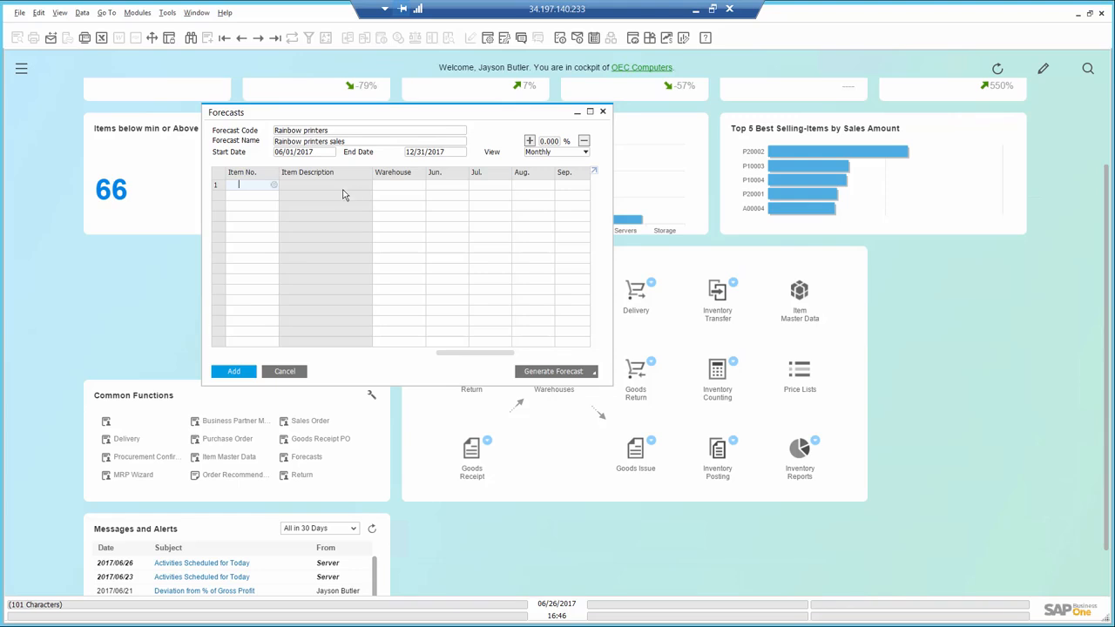
Generate an intelligent forecast for the Rainbow Printers item group using A/R Invoice sales history.
click(549, 371)
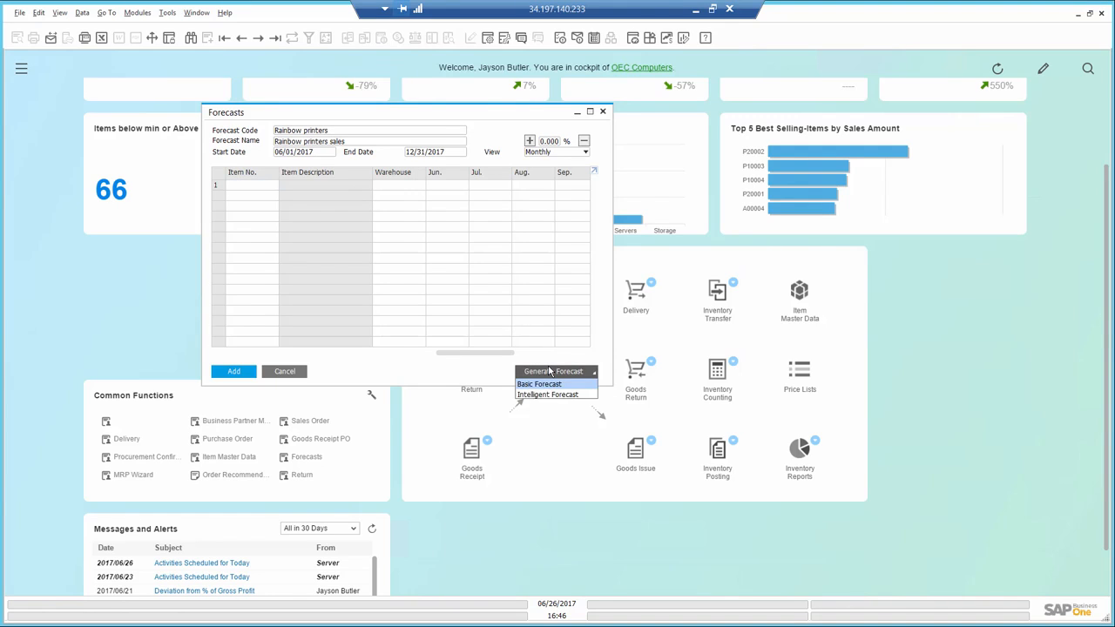
click(550, 394)
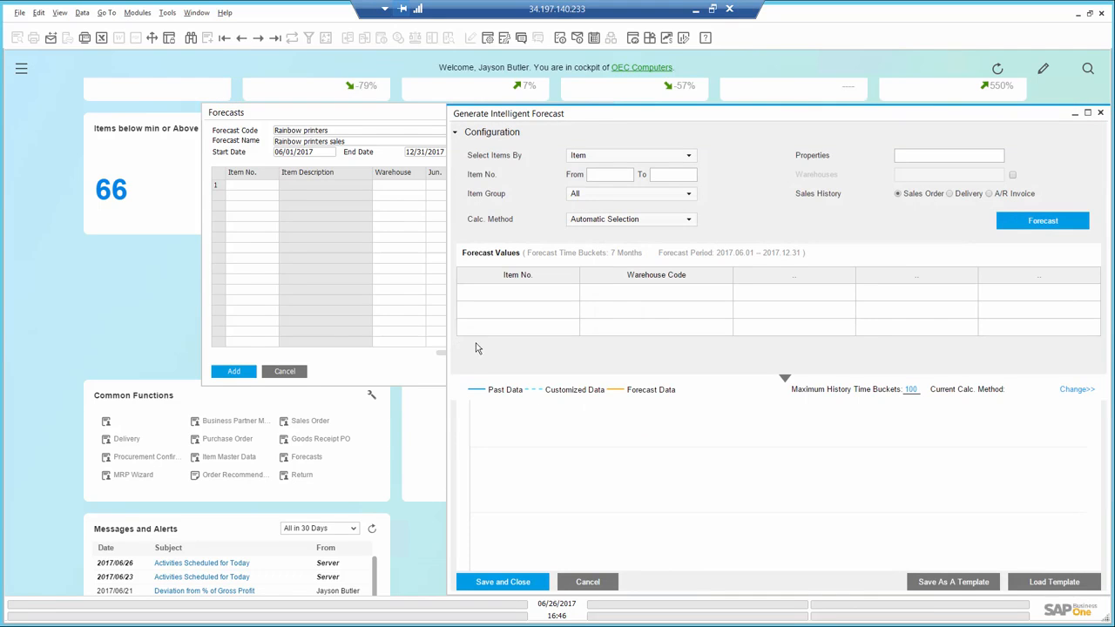
click(601, 195)
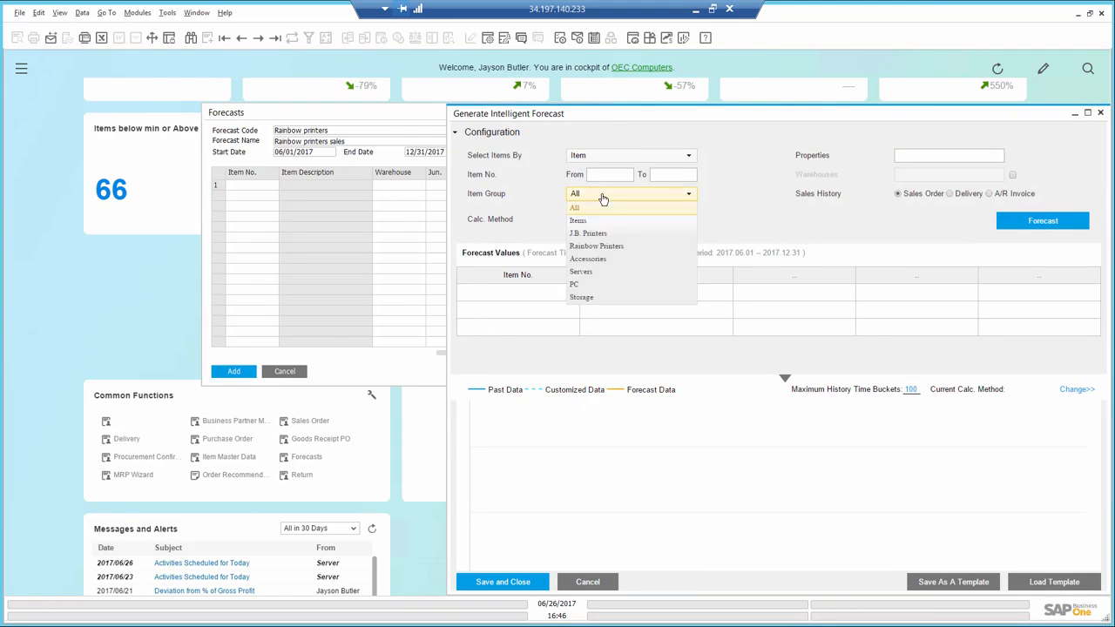
click(601, 246)
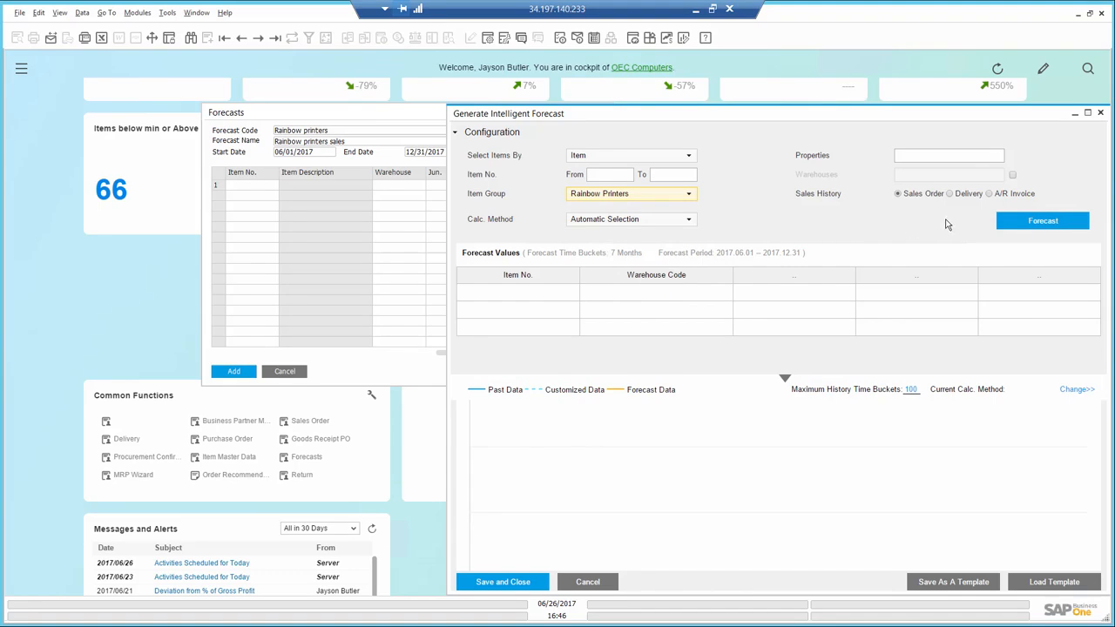
click(989, 193)
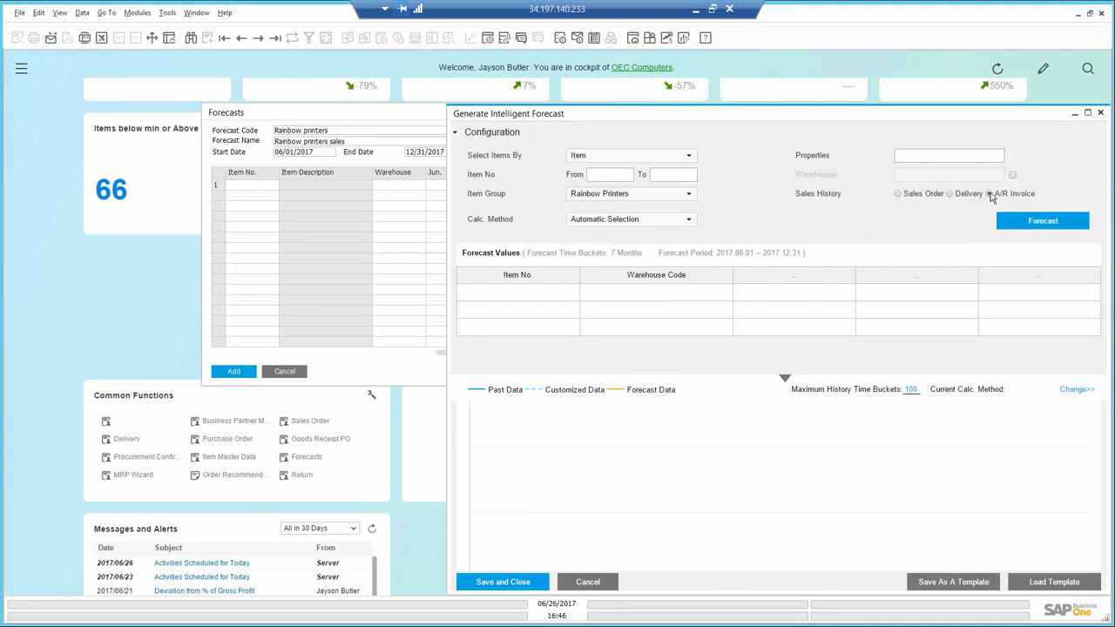
click(1049, 223)
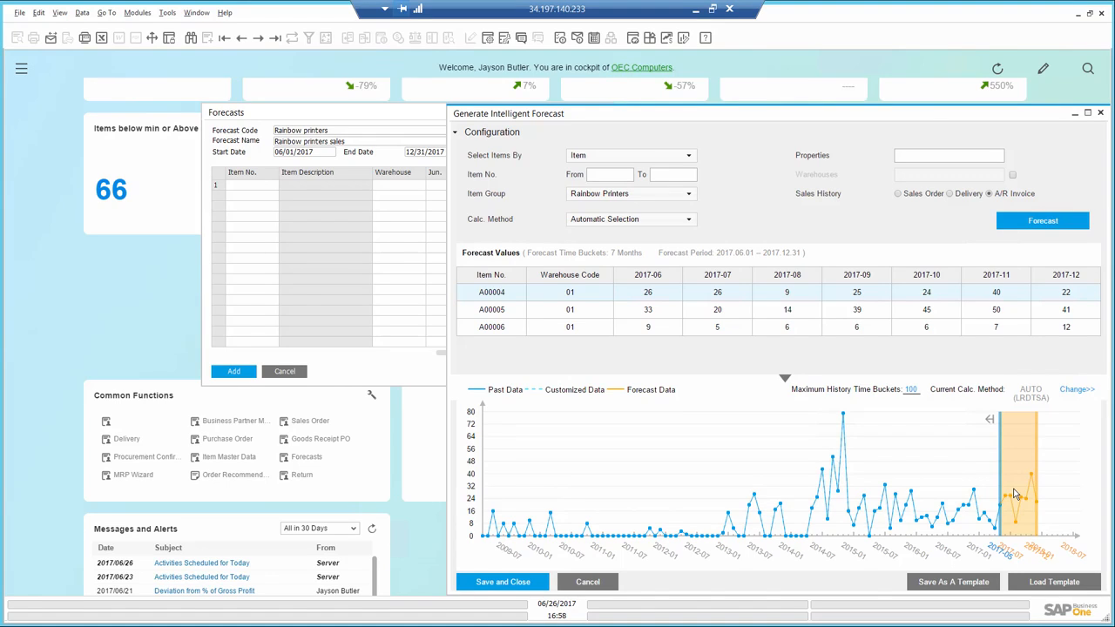
Limit the maximum history time buckets to 25 and recalculate the forecast.
click(916, 390)
key(BackSpace)
key(BackSpace)
key(BackSpace)
text(25)
click(1041, 225)
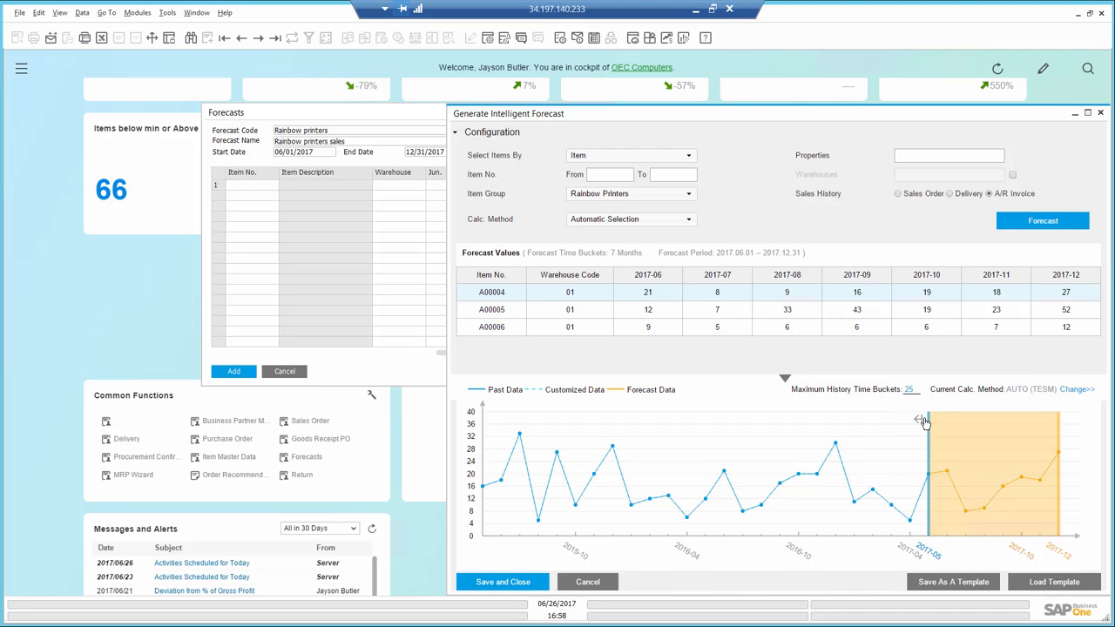
Shift the forecast start back to 2016-12 to compare it with actual sales, and restore it to 2017-05.
drag(925, 421, 832, 446)
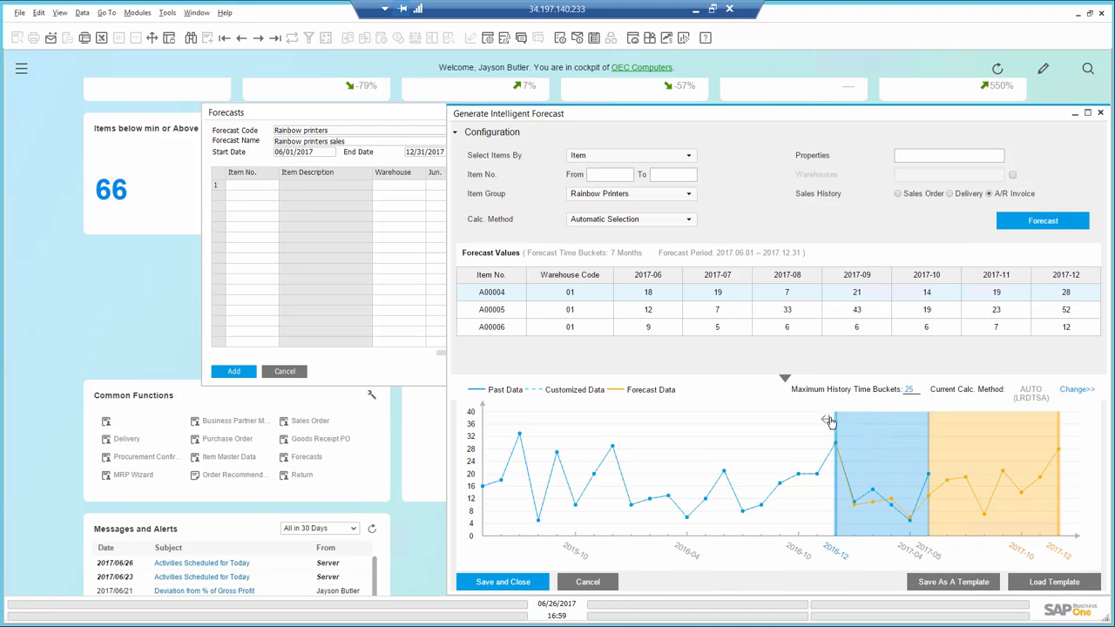
drag(832, 421, 928, 432)
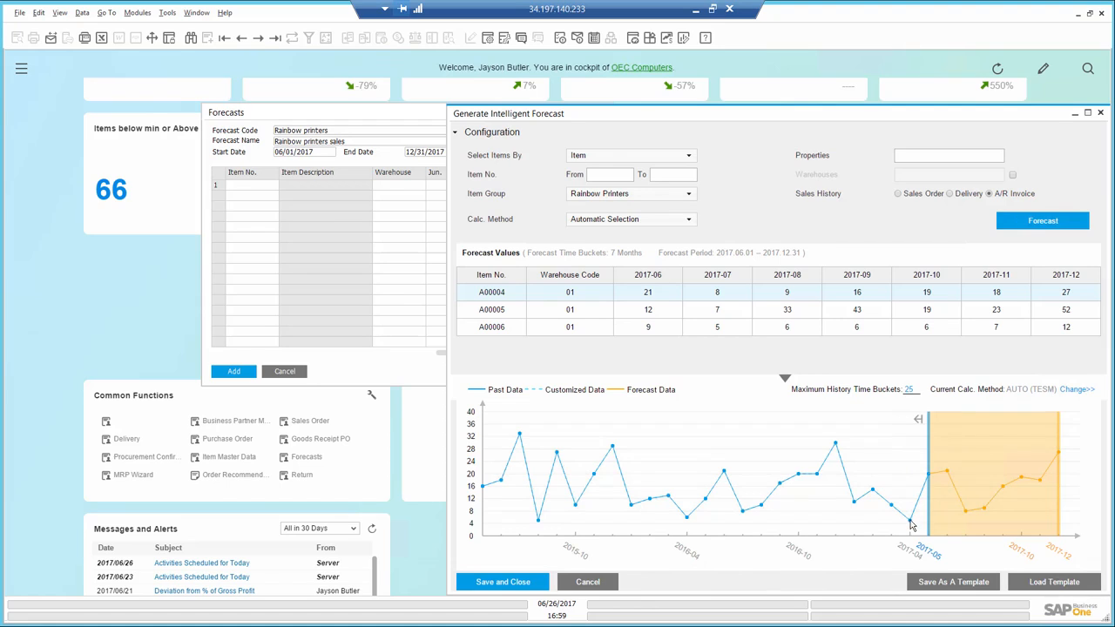
Raise the 2017-04 historical quantity of item A00004 to about 12 in the forecast chart.
mouse_move(911, 524)
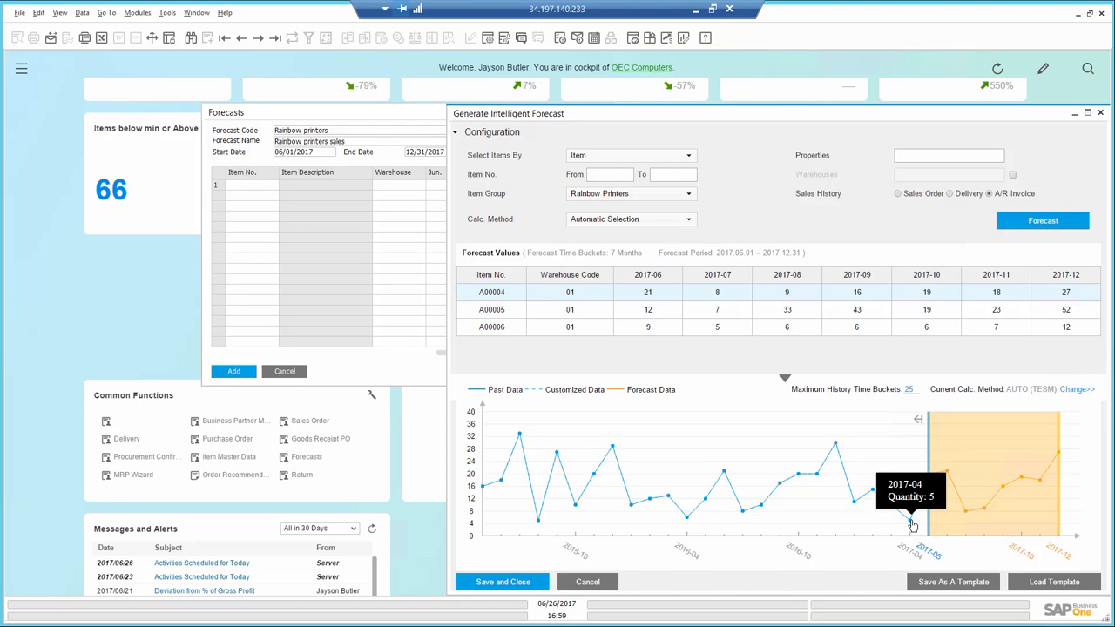
mouse_move(911, 525)
mouse_down()
mouse_move(911, 487)
mouse_move(910, 505)
mouse_up()
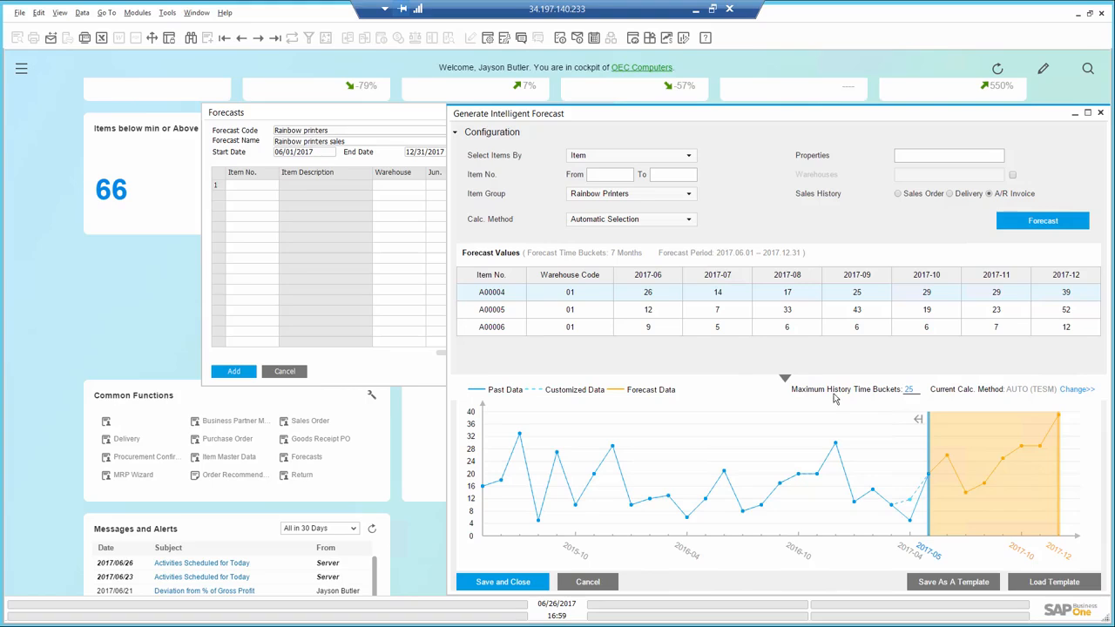
Examine the forecast charts of items A00005 and A00006, and return to item A00004.
click(571, 312)
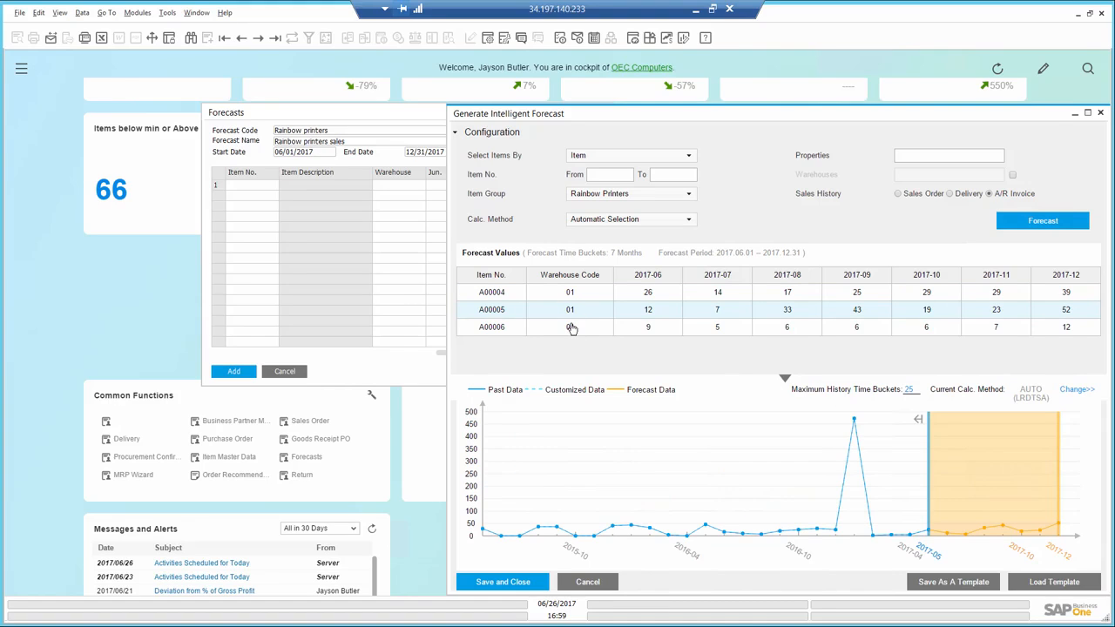
click(572, 328)
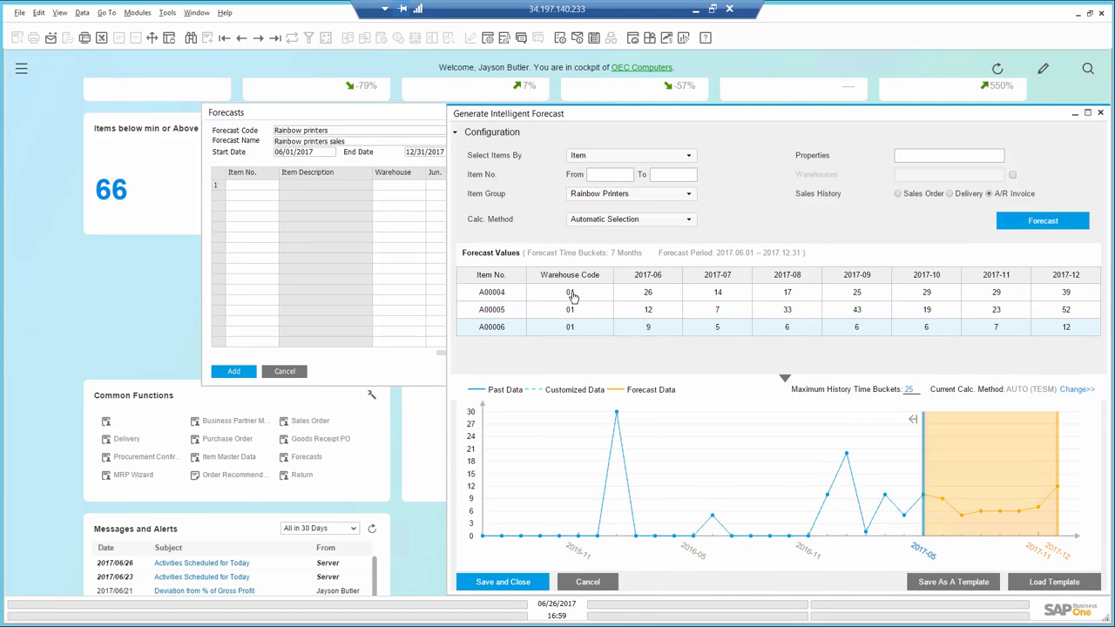
click(572, 296)
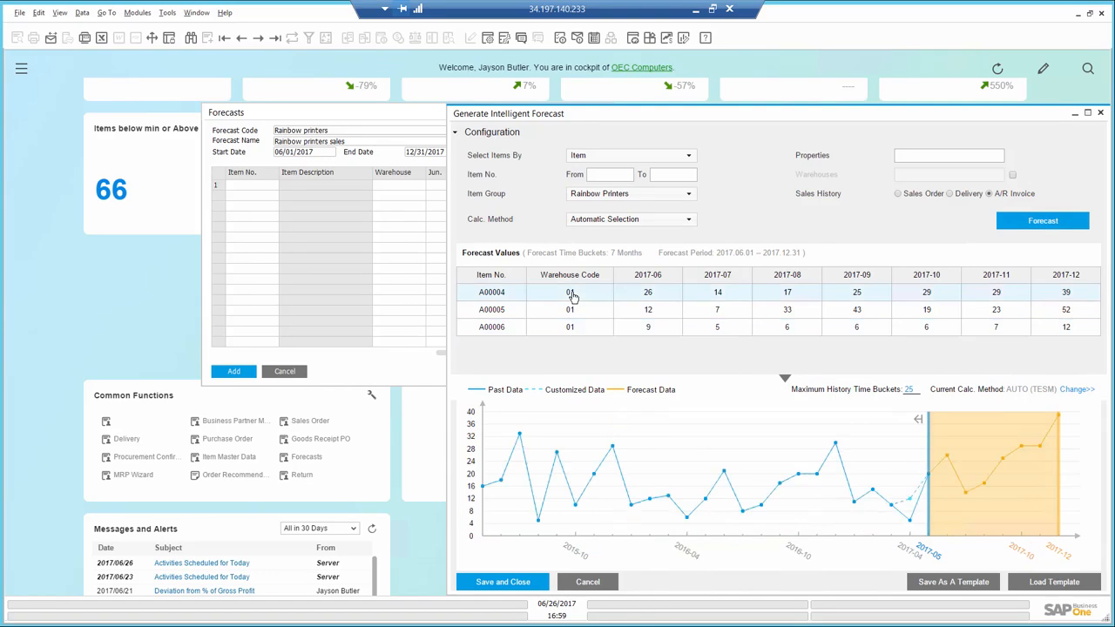
Save the generated values into the Rainbow printers forecast, add the forecast record, and close the form.
click(504, 581)
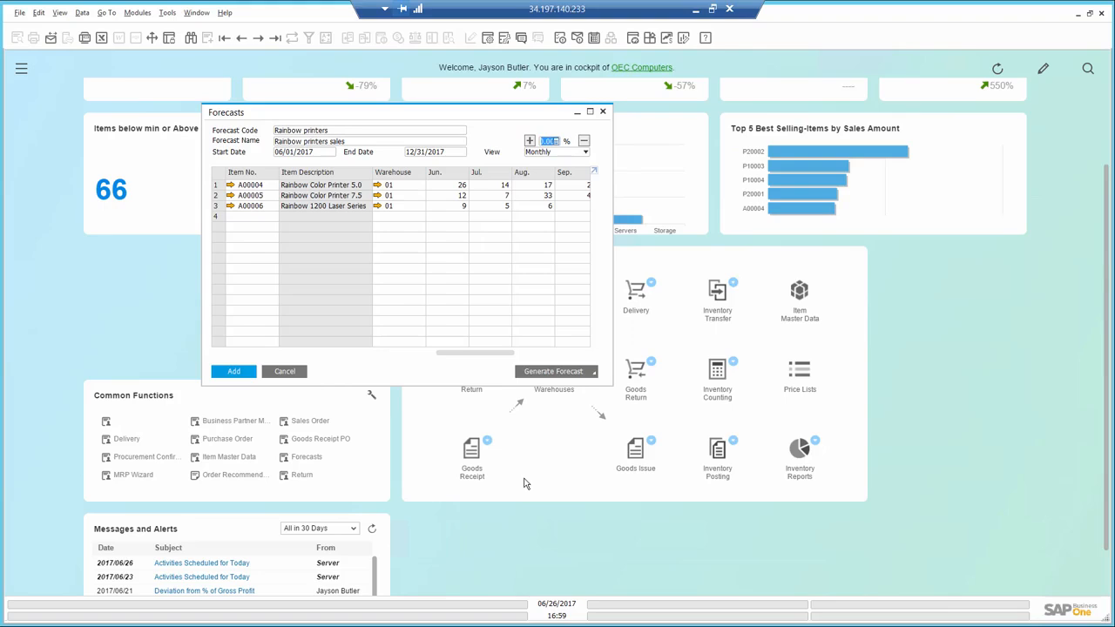
click(450, 186)
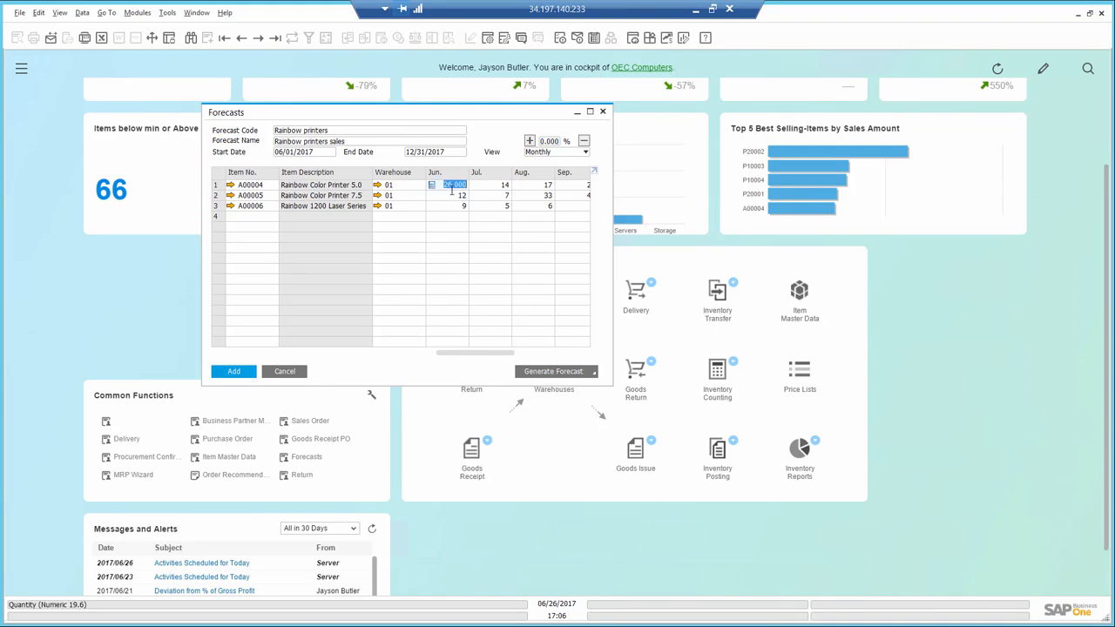
click(455, 197)
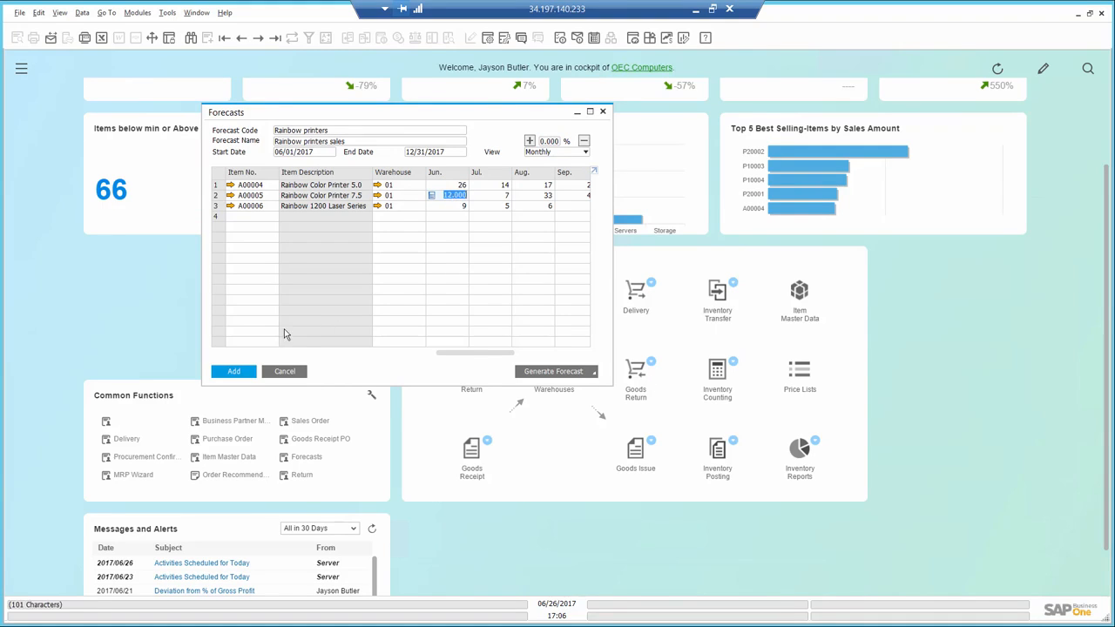
click(236, 372)
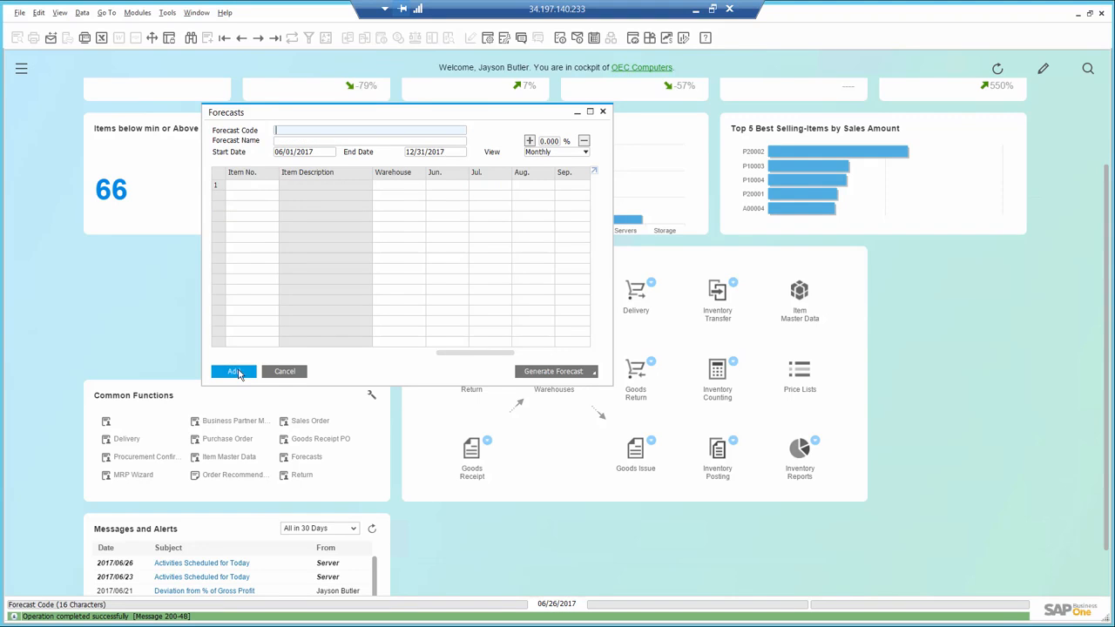
click(280, 372)
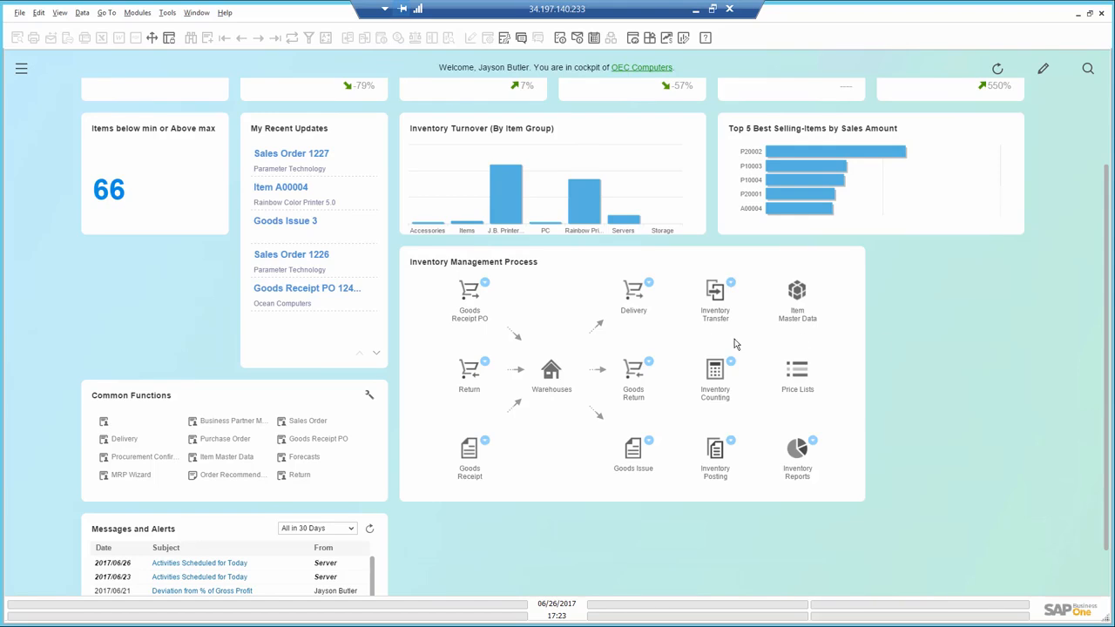
Start the MRP Wizard with the existing Rainbow Printers scenario and proceed with its current settings to the documents data source.
click(131, 474)
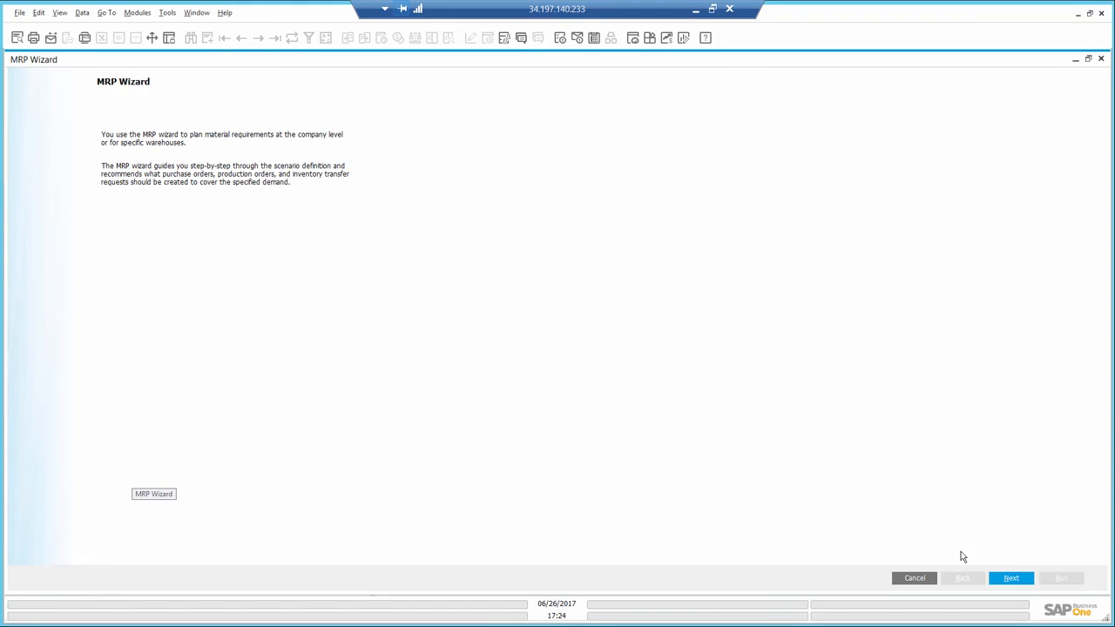
click(1010, 577)
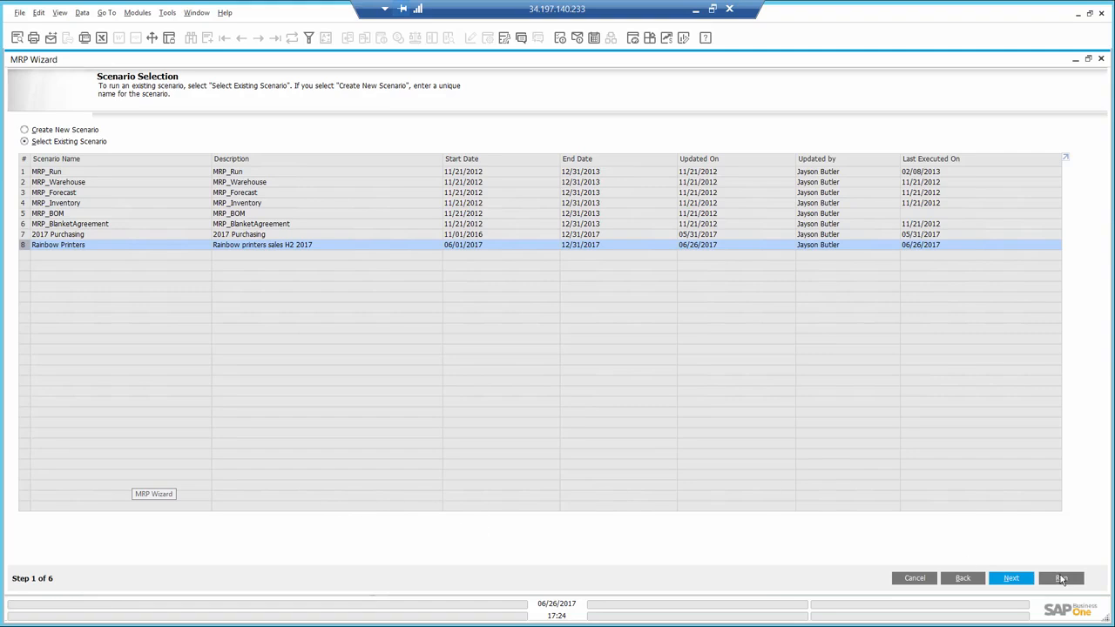
click(1009, 579)
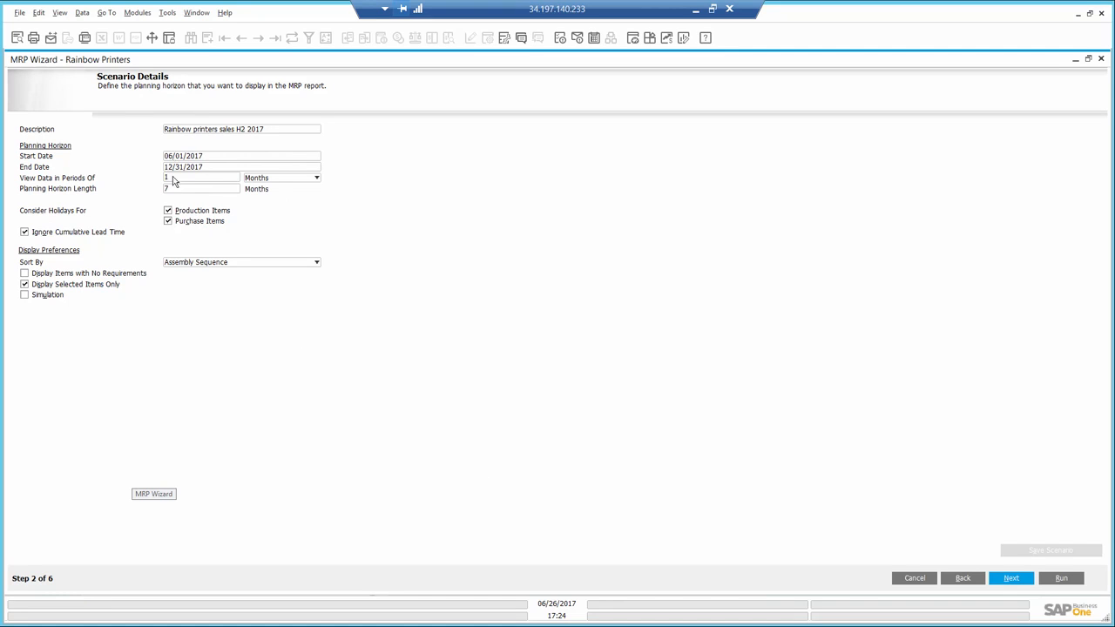
click(1010, 578)
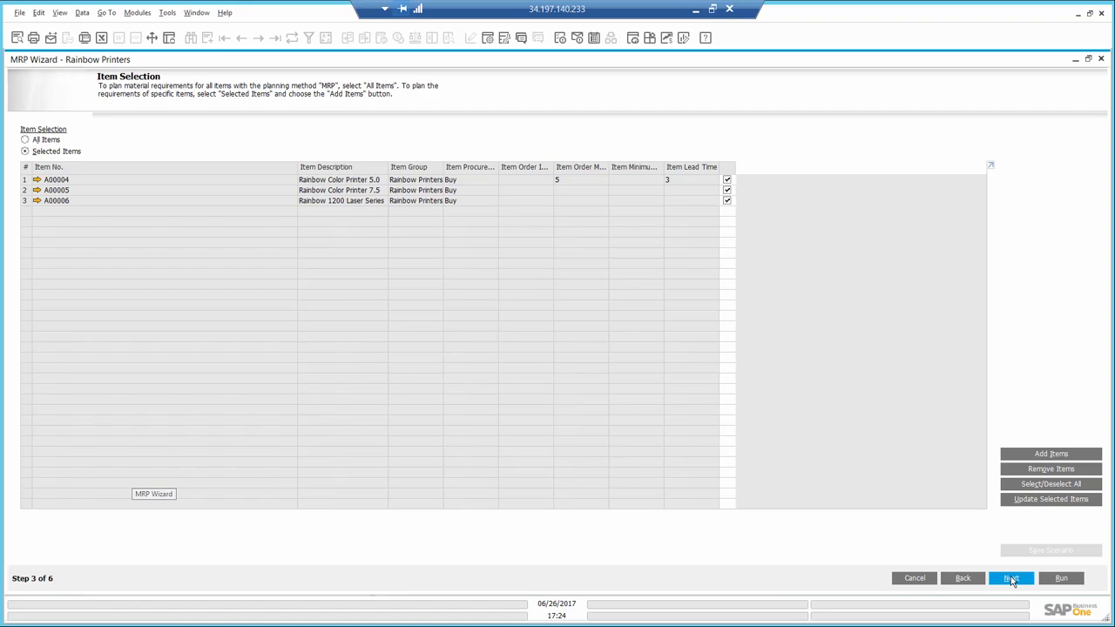
click(1011, 577)
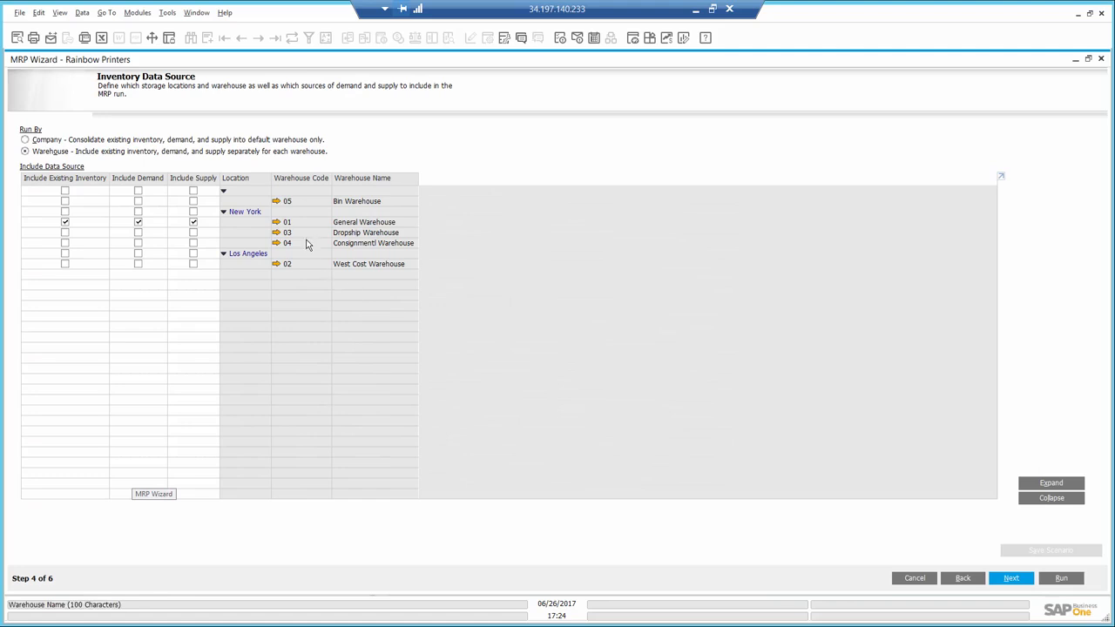
click(1012, 578)
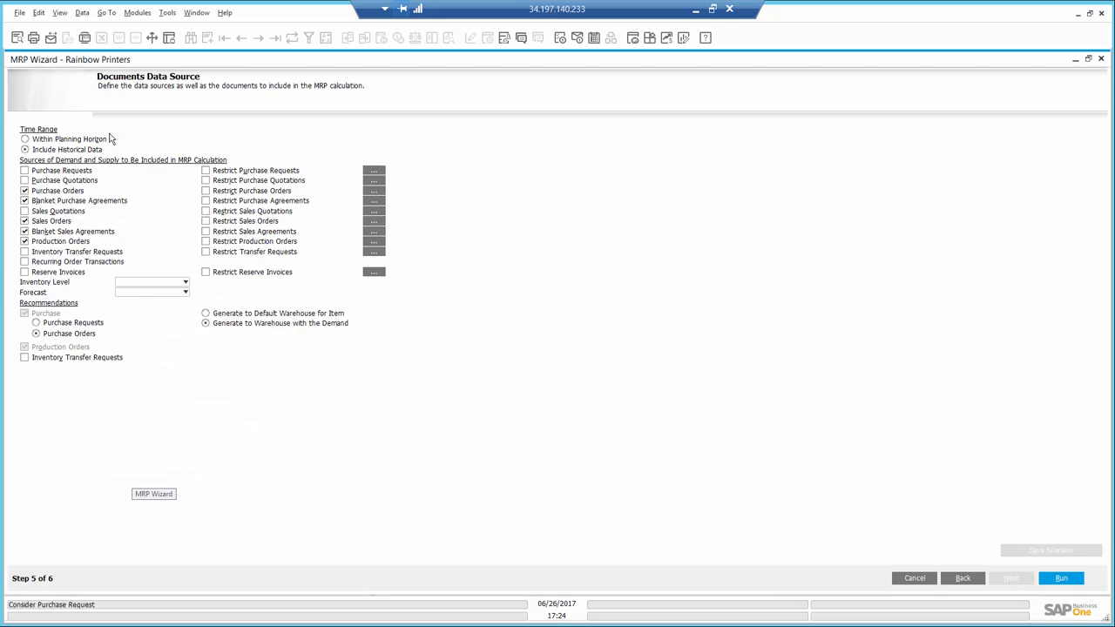
Include the Rainbow printers forecast as a demand source and run the MRP calculation.
click(174, 294)
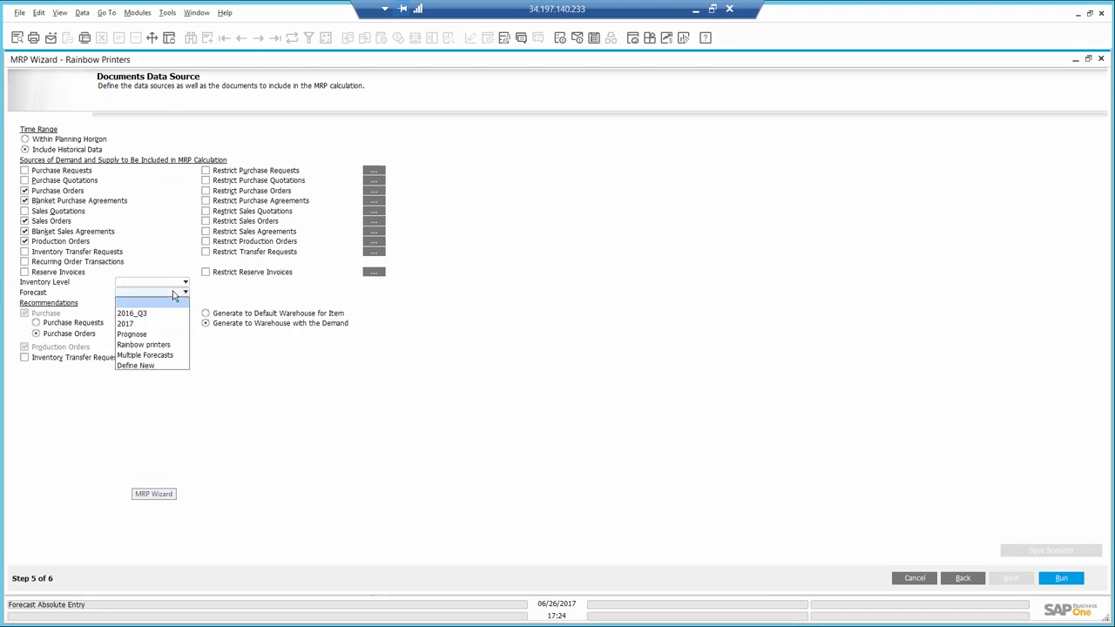
click(163, 347)
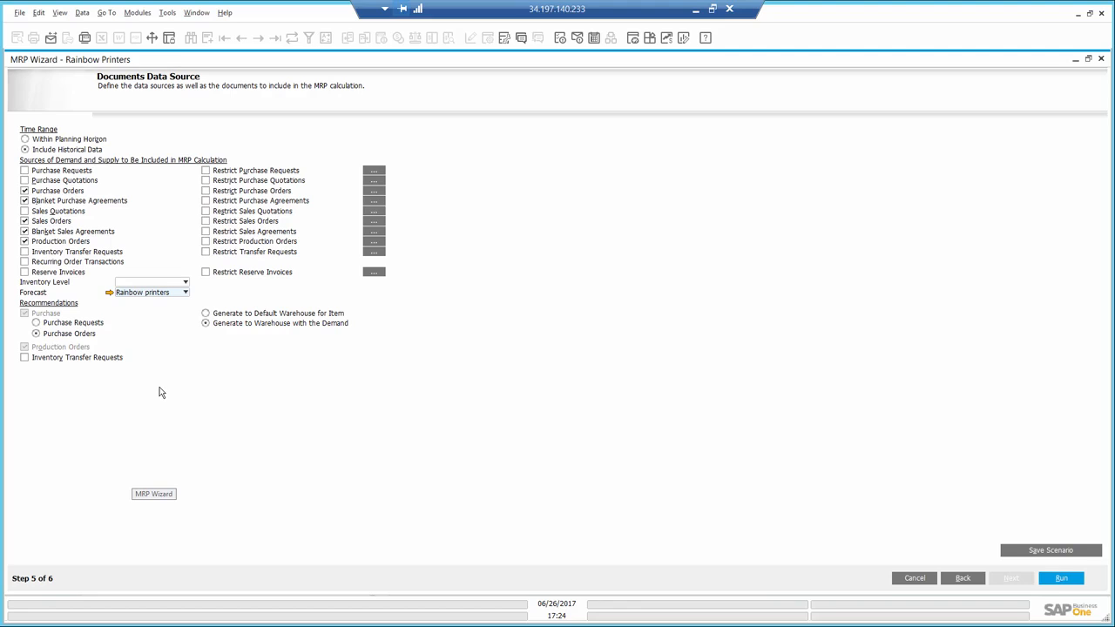
click(1057, 577)
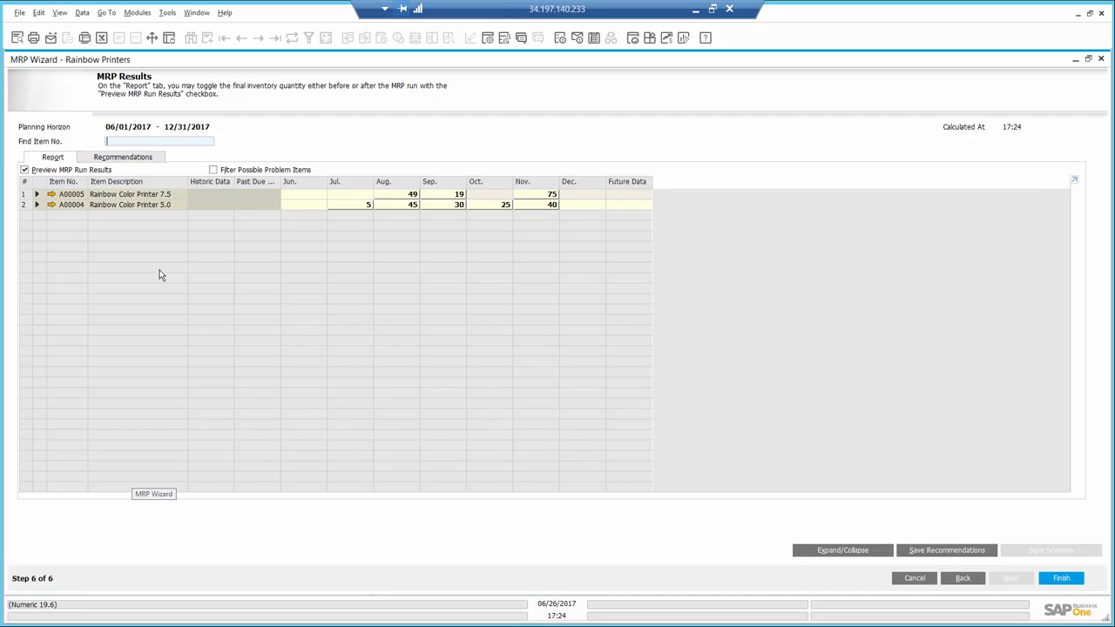
Expand item A00004 in the MRP results and inspect the sources of its July and August demand.
click(37, 204)
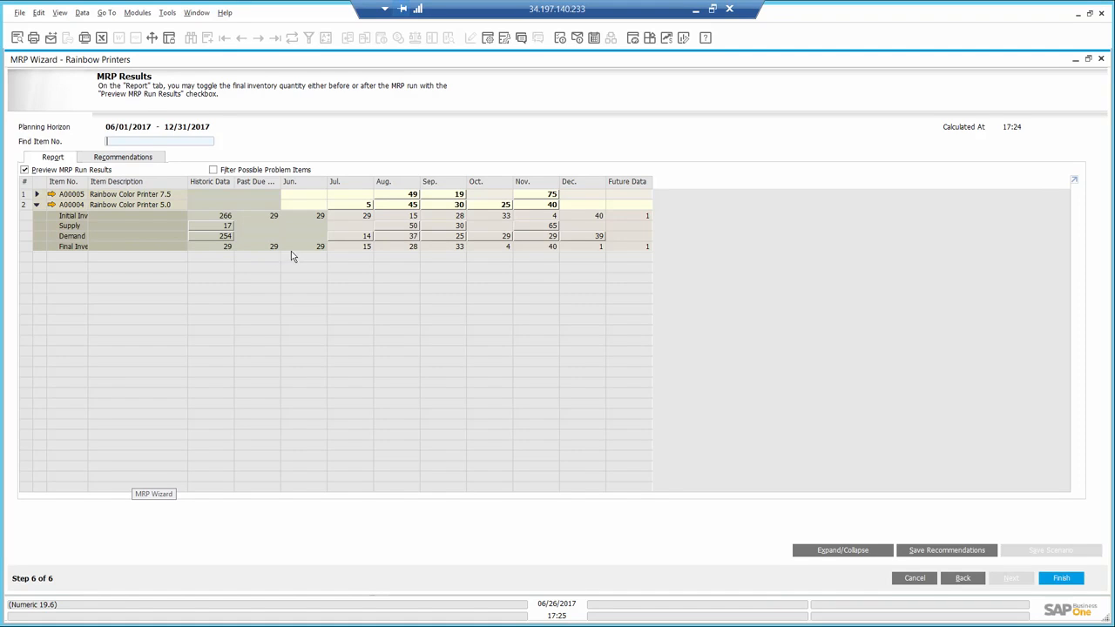
double_click(366, 237)
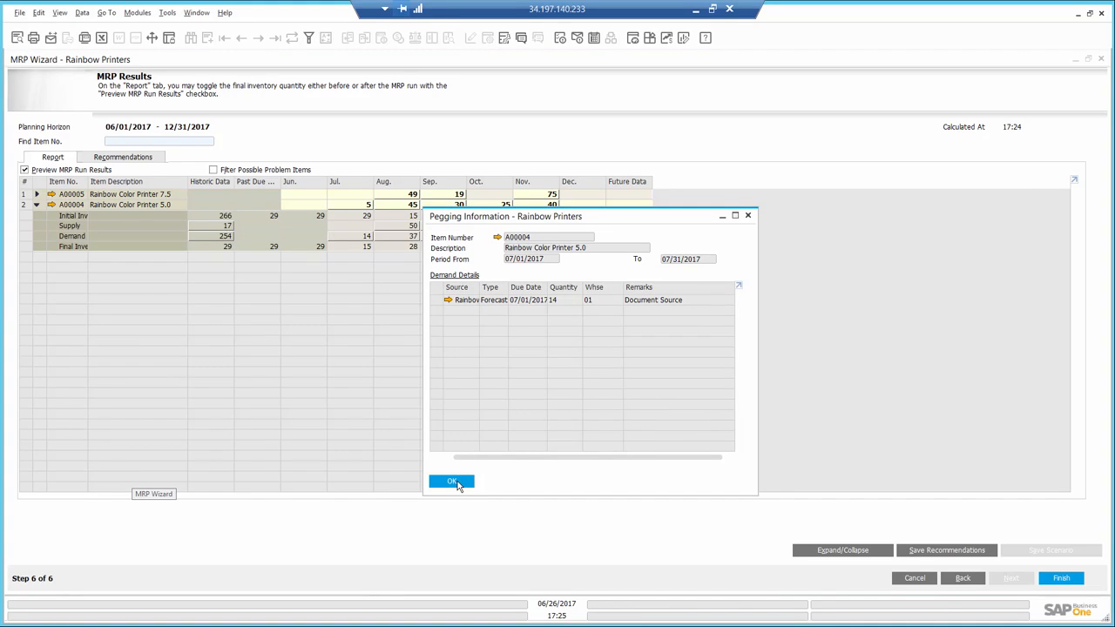
click(456, 483)
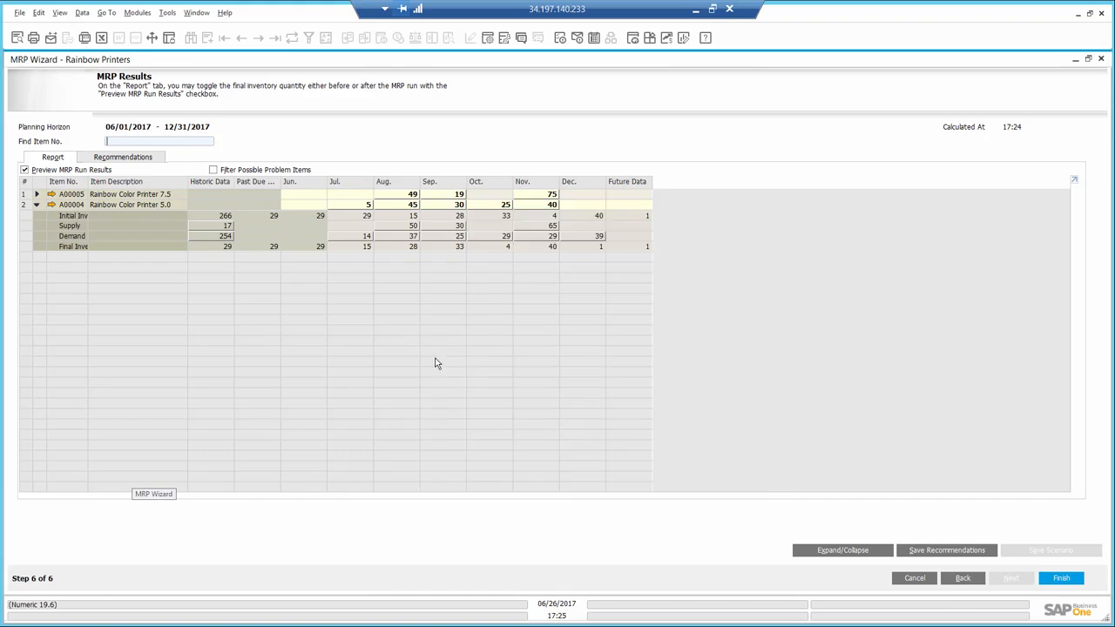
double_click(410, 237)
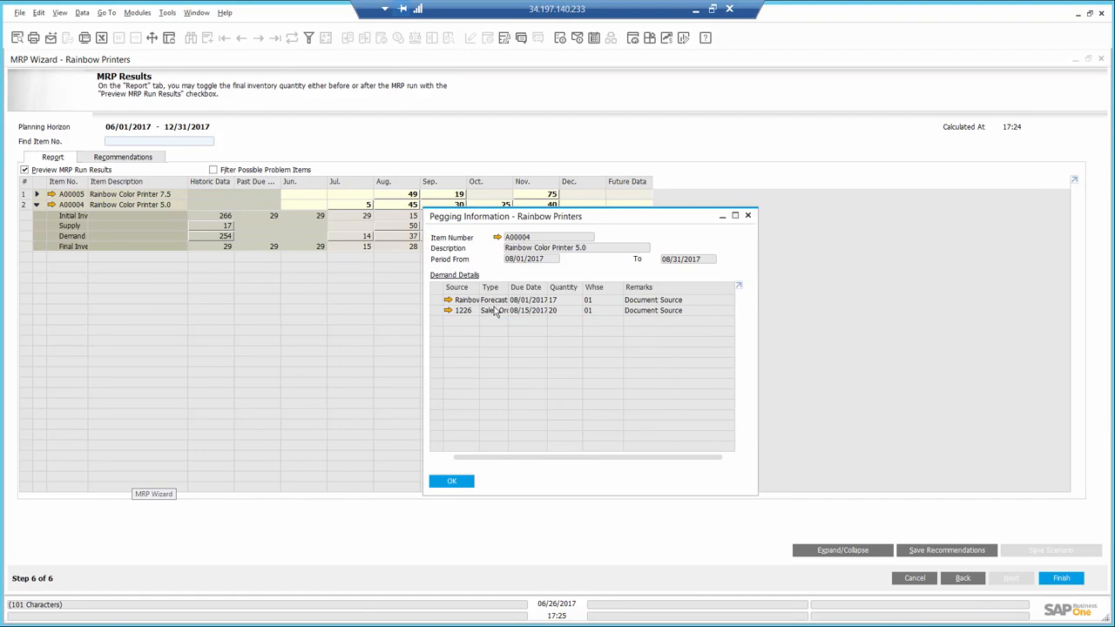
click(449, 485)
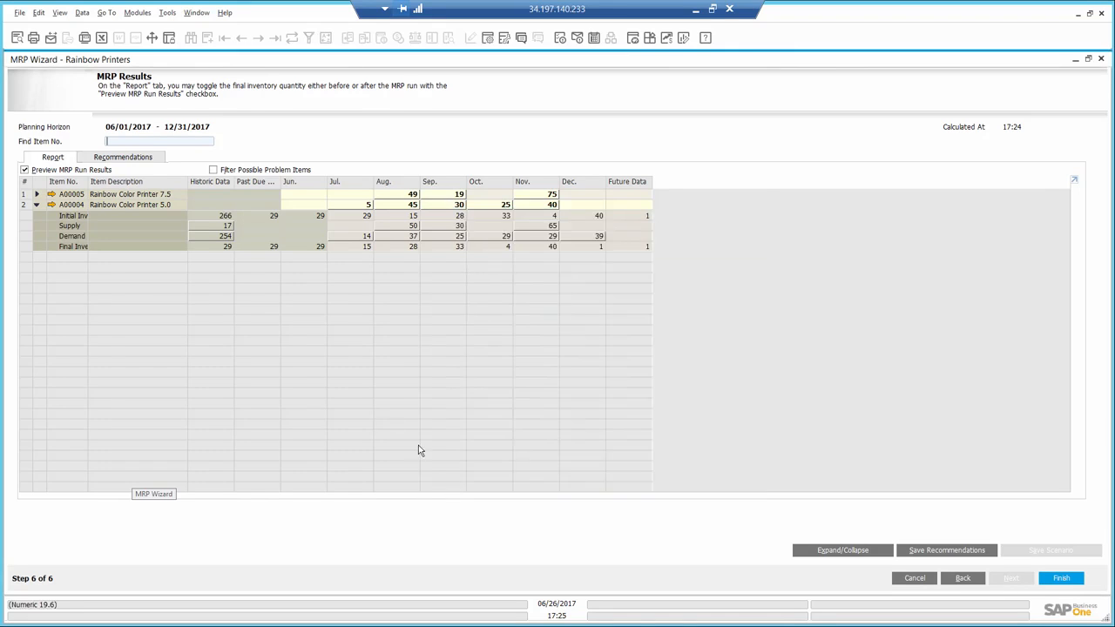
Review the MRP order recommendations, save them, and finish the wizard.
click(121, 160)
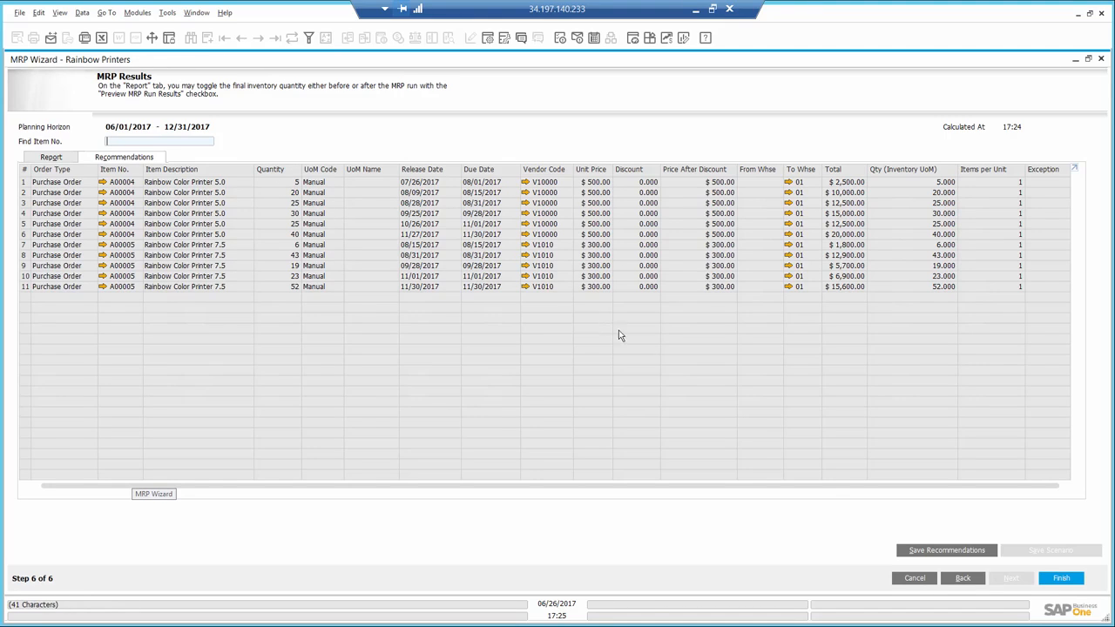
click(932, 550)
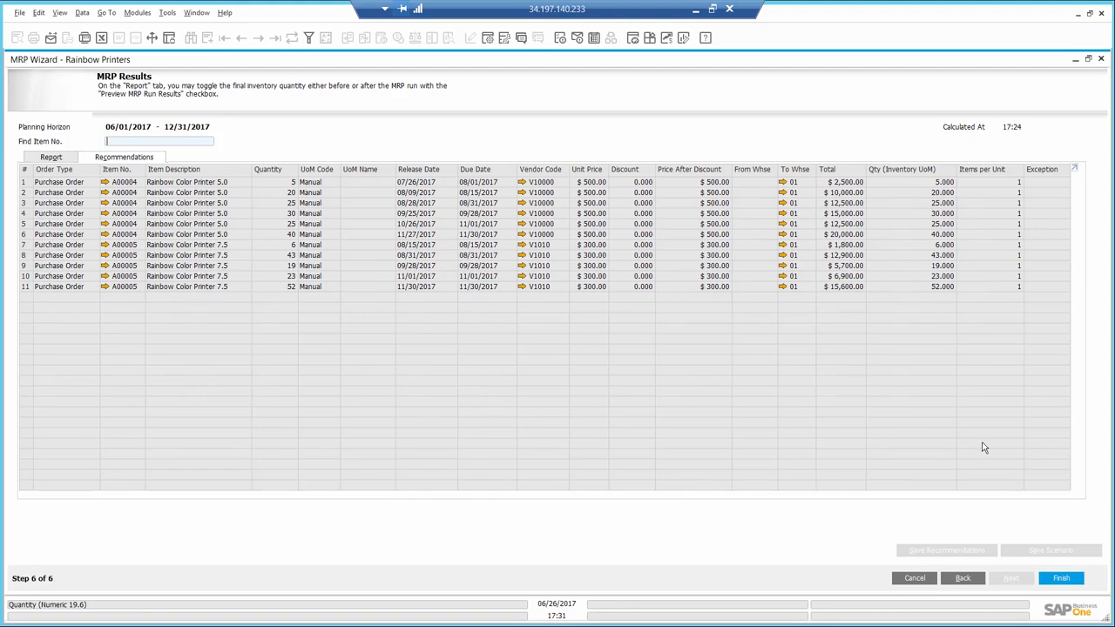
click(1065, 578)
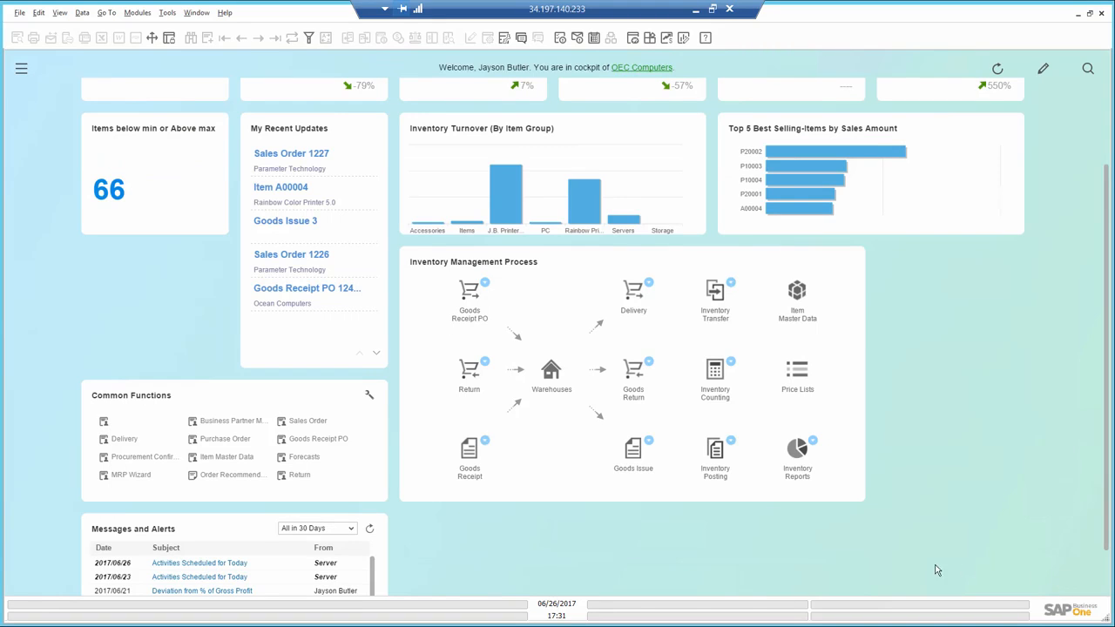
Open the Order Recommendation report for the Rainbow Printers scenario.
click(229, 474)
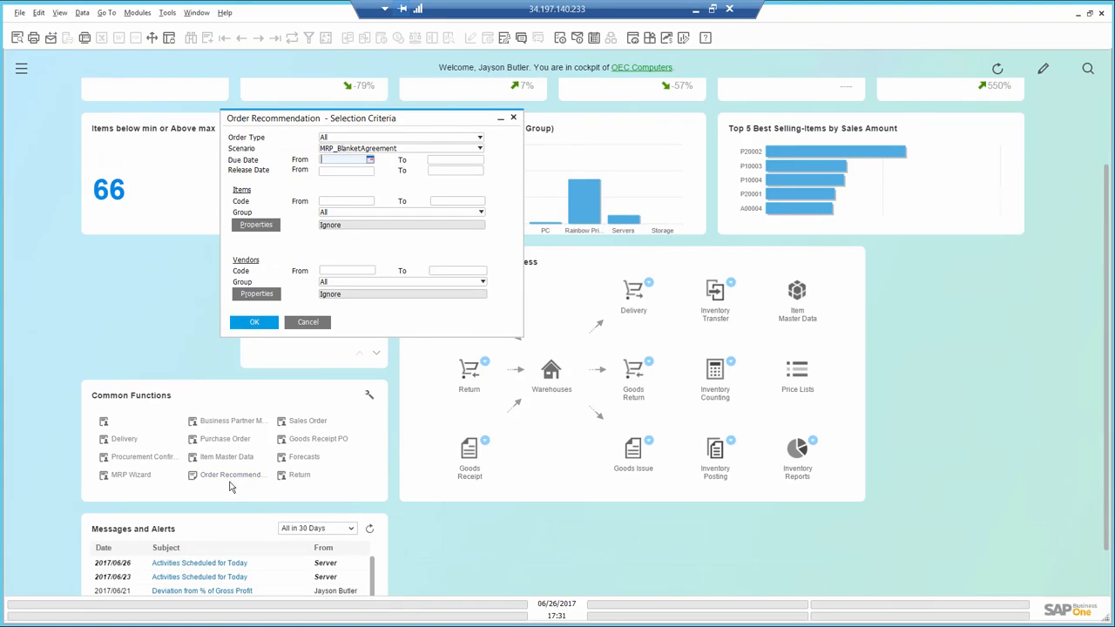
click(441, 149)
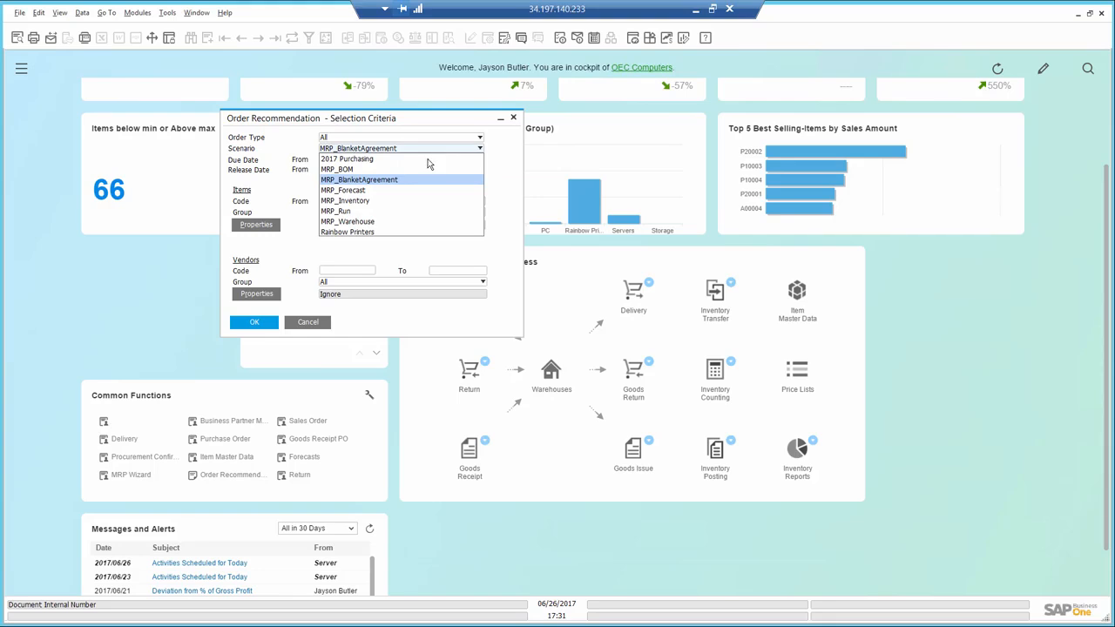
click(393, 232)
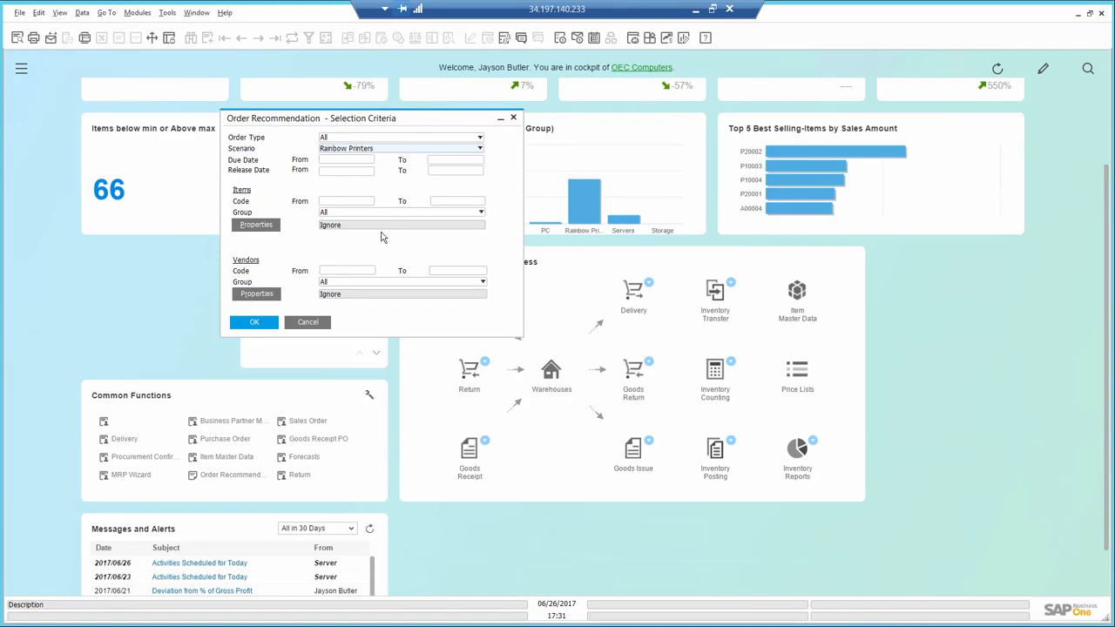
click(254, 323)
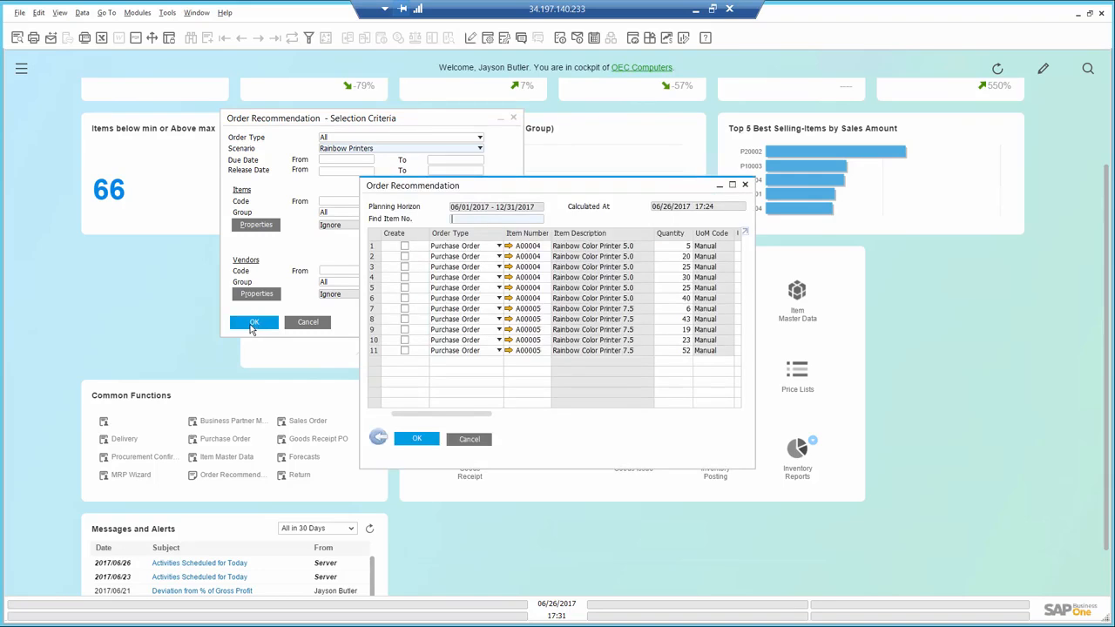
Create a purchase order from the first four A00004 recommendations, quantities 5, 20, 25 and 30, and close the order recommendations.
click(404, 247)
click(404, 258)
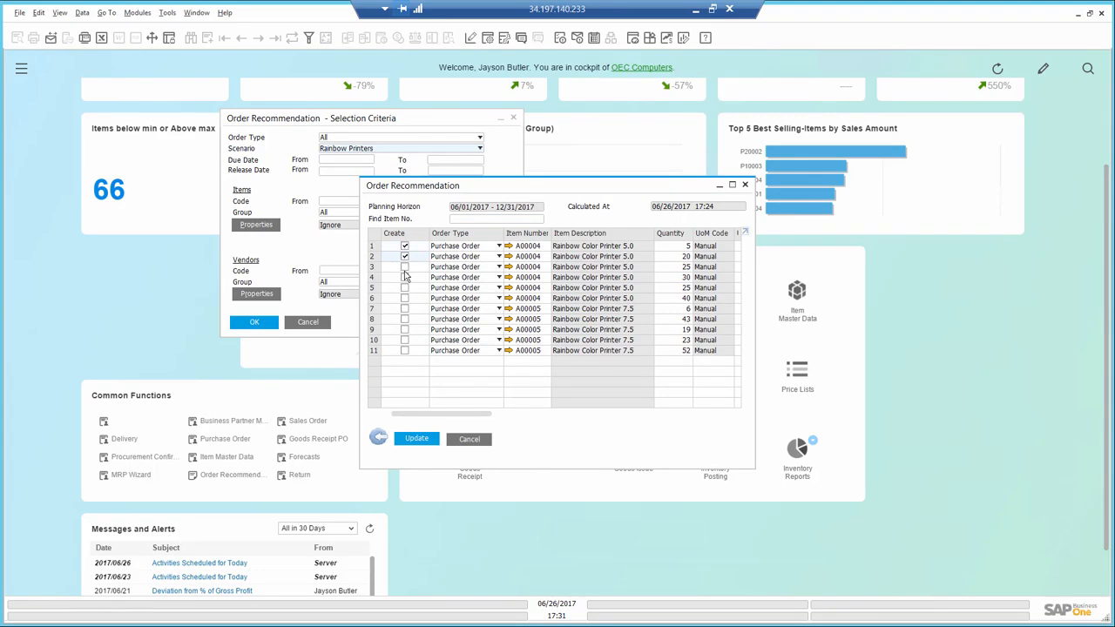
click(404, 268)
click(404, 278)
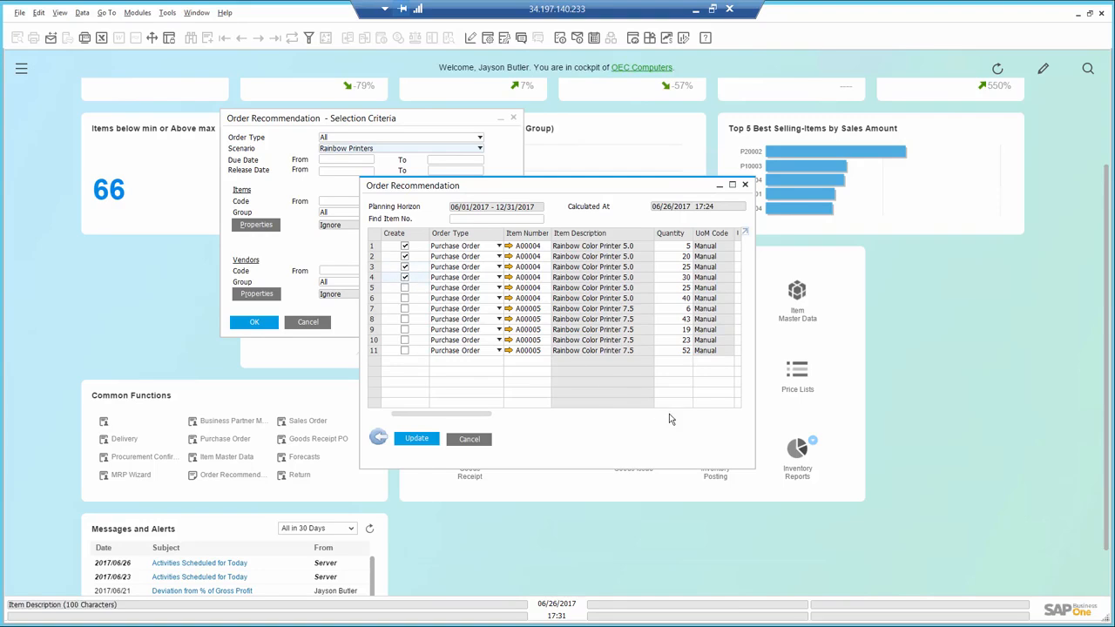
drag(754, 467, 1046, 507)
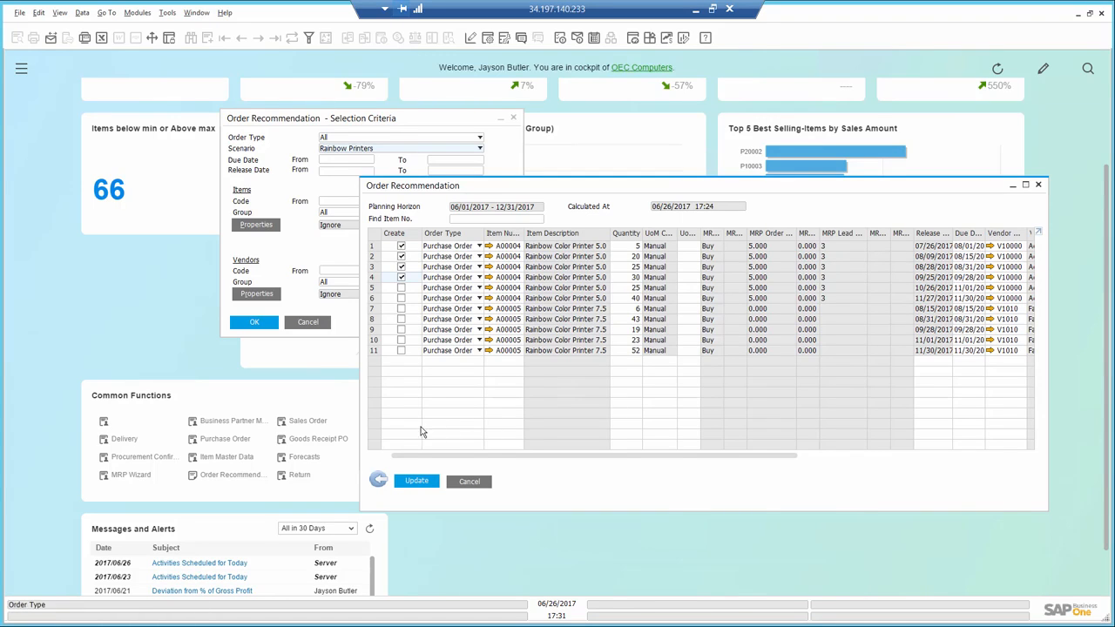
click(411, 484)
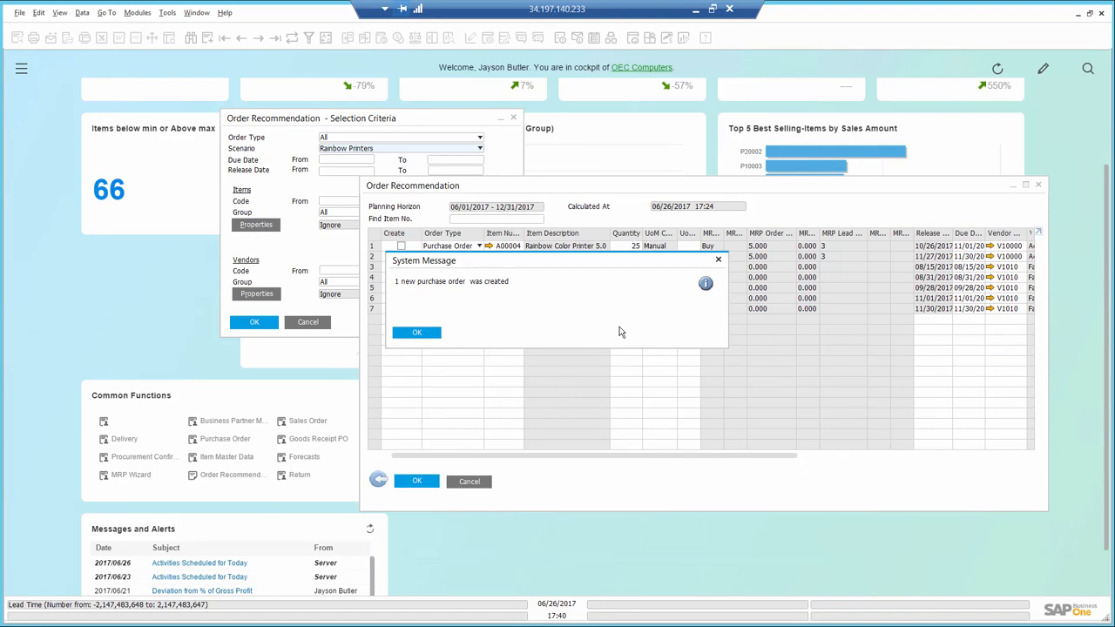
click(422, 337)
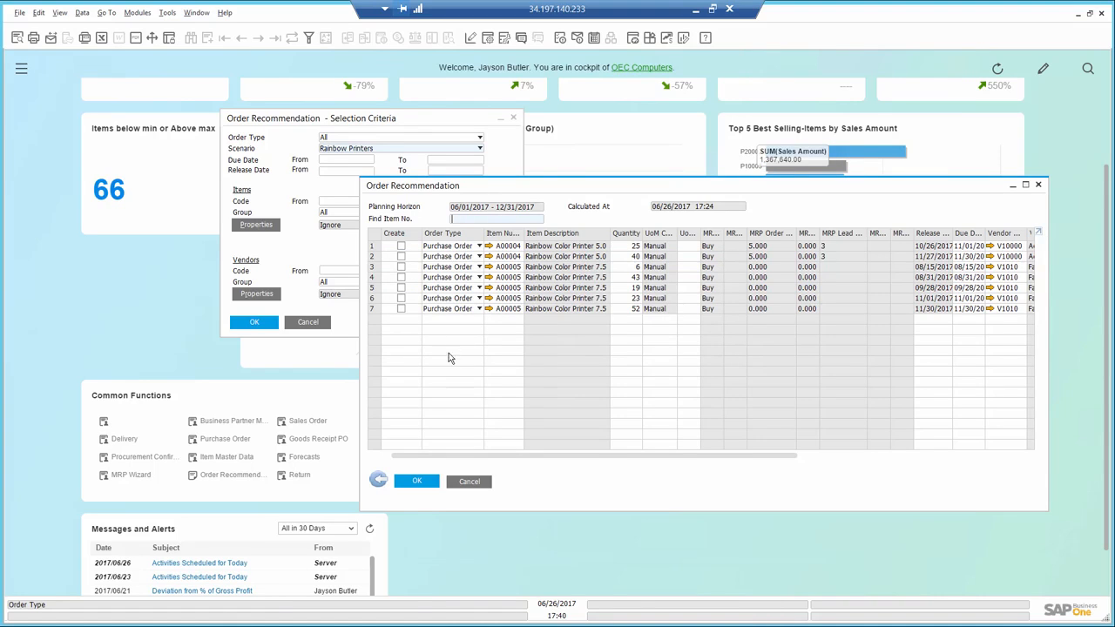
click(378, 480)
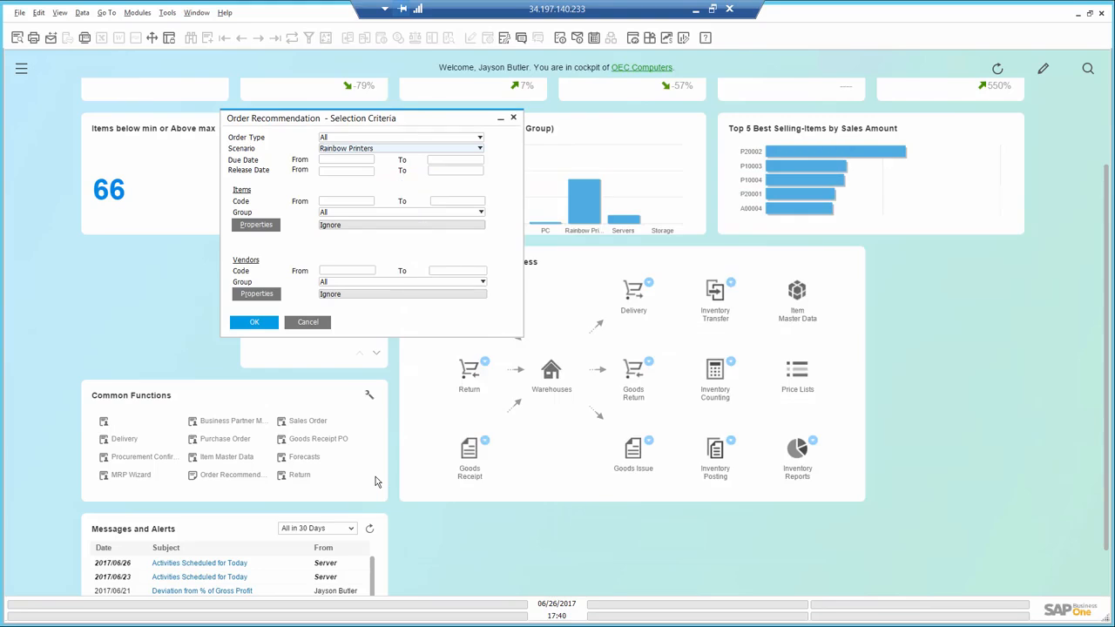
click(308, 324)
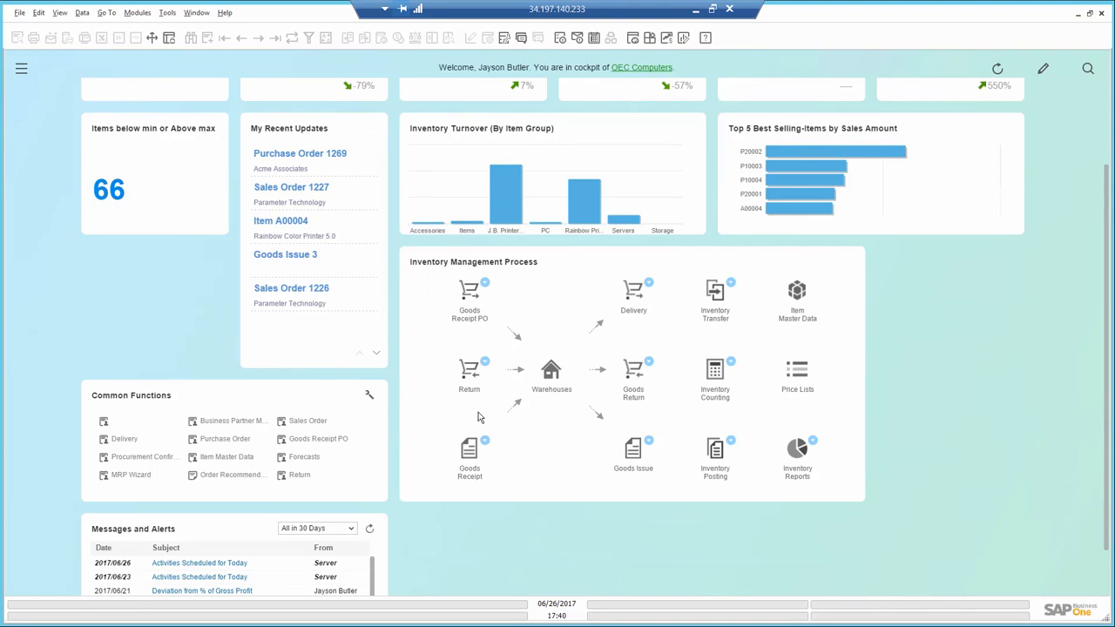